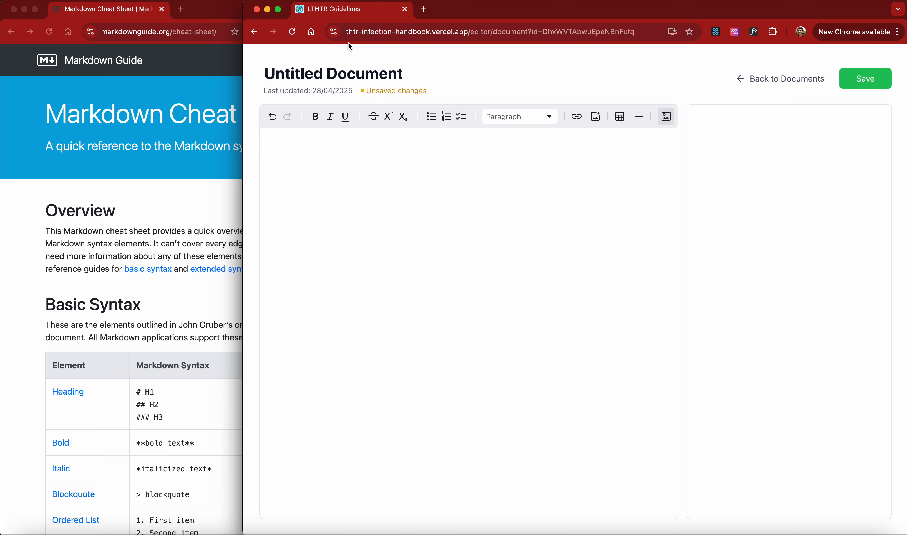
# Widen the document editor window over the cheat sheet and view the empty document in source mode
pyautogui.hscroll(2, 465, 120)
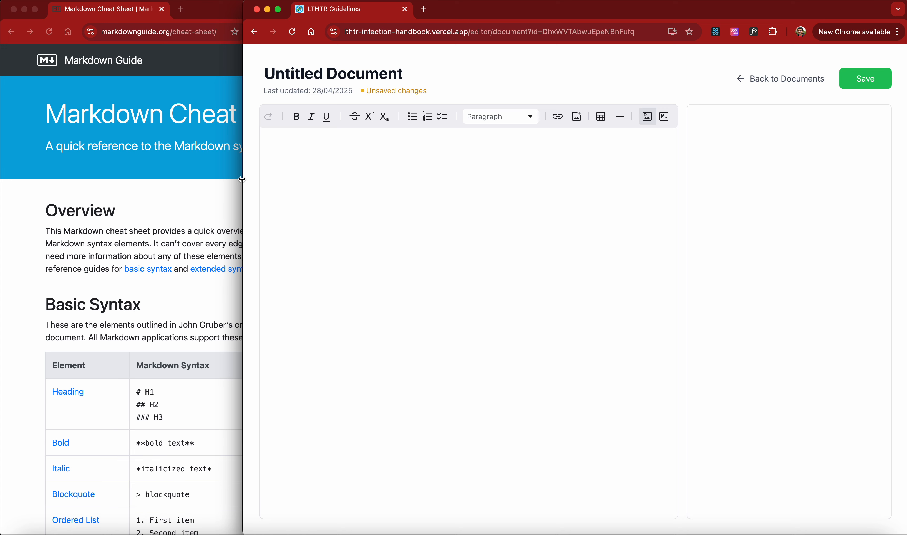
pyautogui.moveTo(243, 182); pyautogui.dragTo(92, 171)
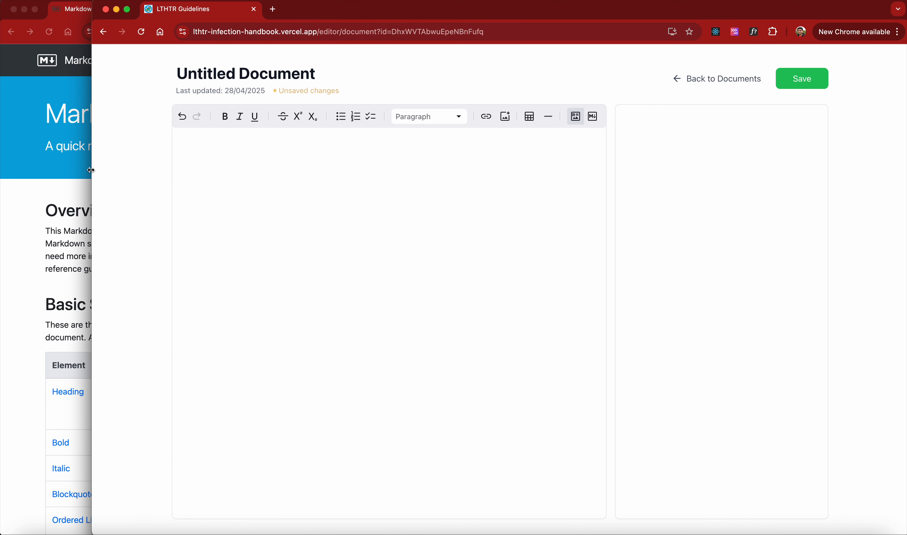
pyautogui.click(594, 118)
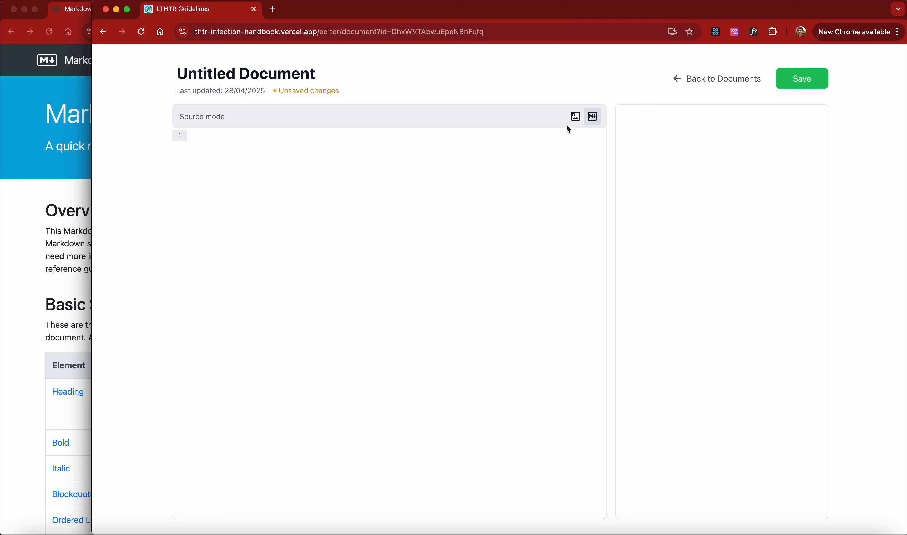
# In rich text mode, enter the sentence 'This is a sample text'
pyautogui.click(576, 116)
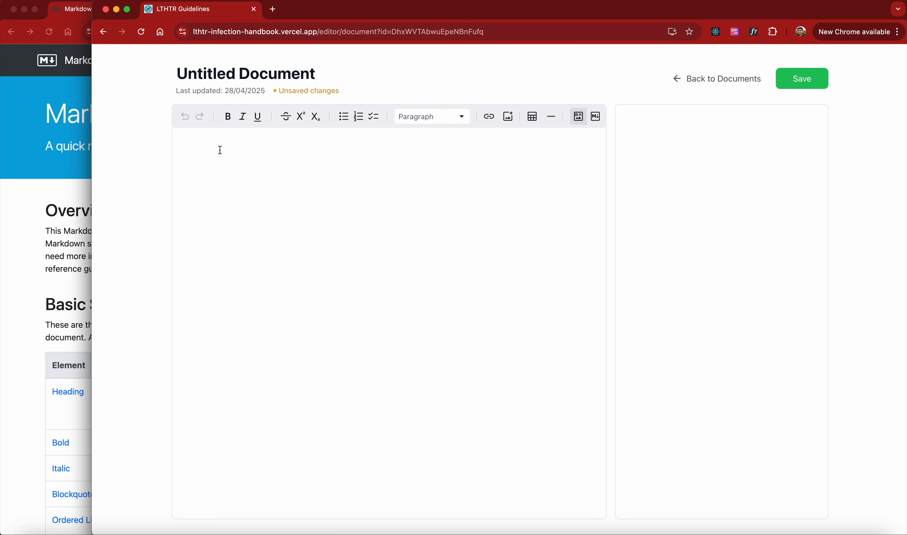
pyautogui.write('This is a sample text')
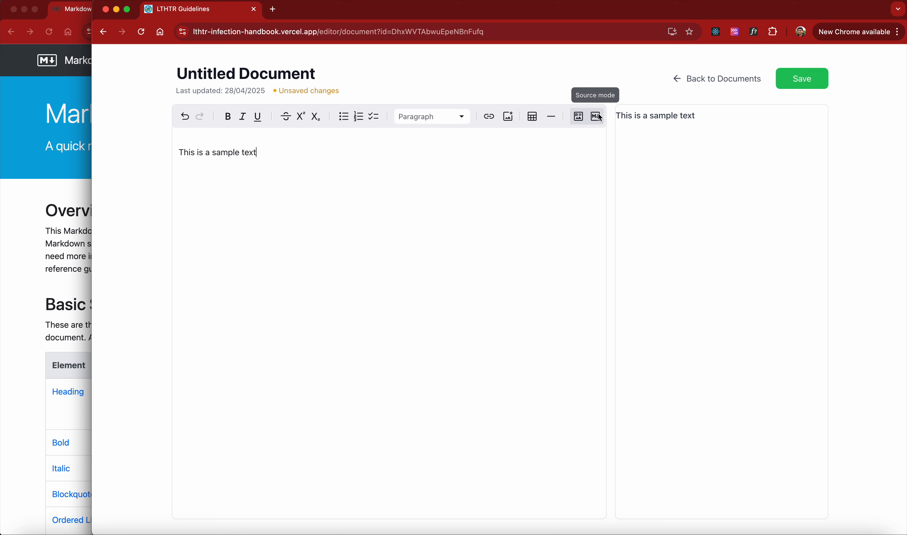
# Switch to source mode and delete the whole sample text line
pyautogui.click(599, 123)
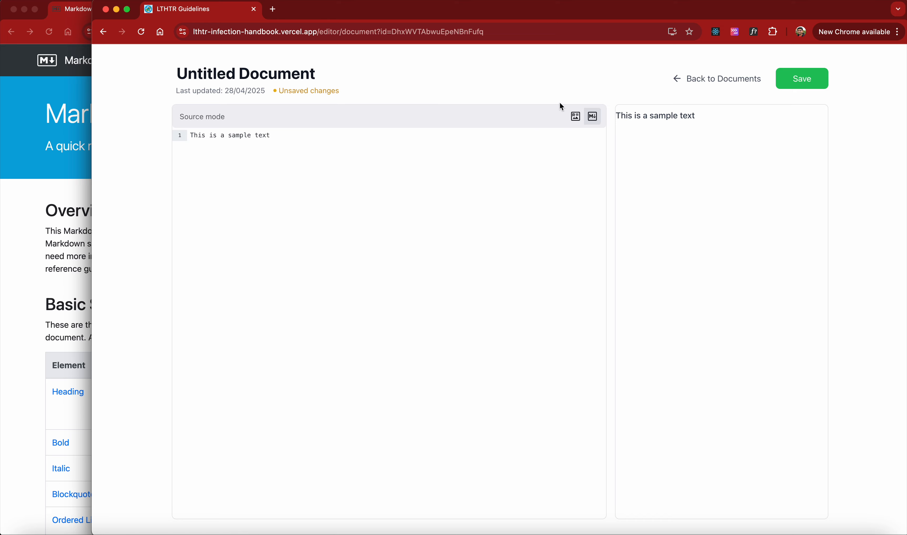
pyautogui.click(583, 118)
pyautogui.click(596, 118)
pyautogui.moveTo(272, 136); pyautogui.dragTo(156, 142)
pyautogui.press('BackSpace')
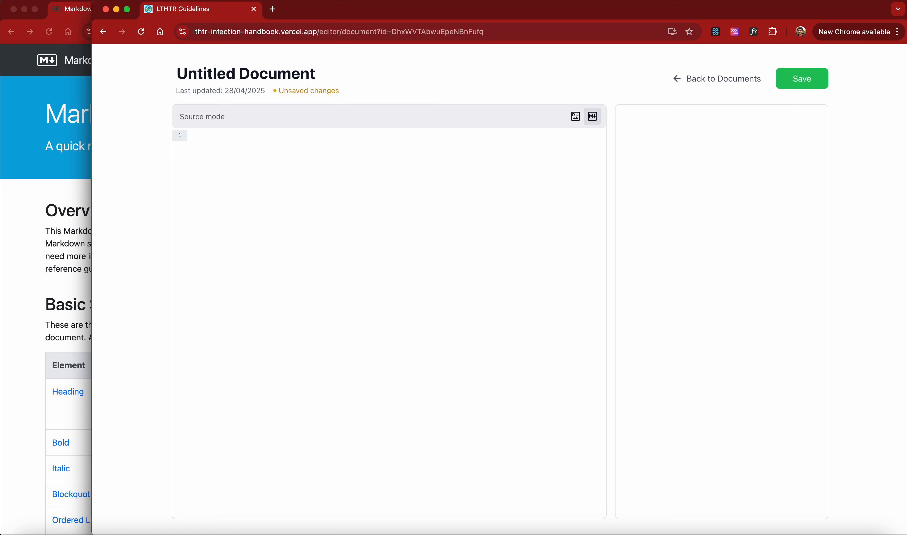
# In source mode, write the line 'This is the item which i typed on Markdown mode'
pyautogui.click(575, 117)
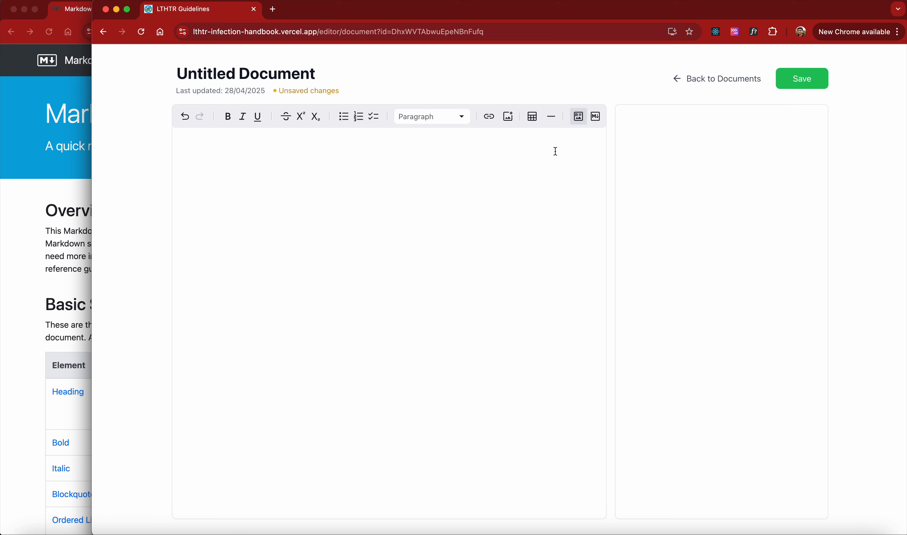
pyautogui.click(596, 118)
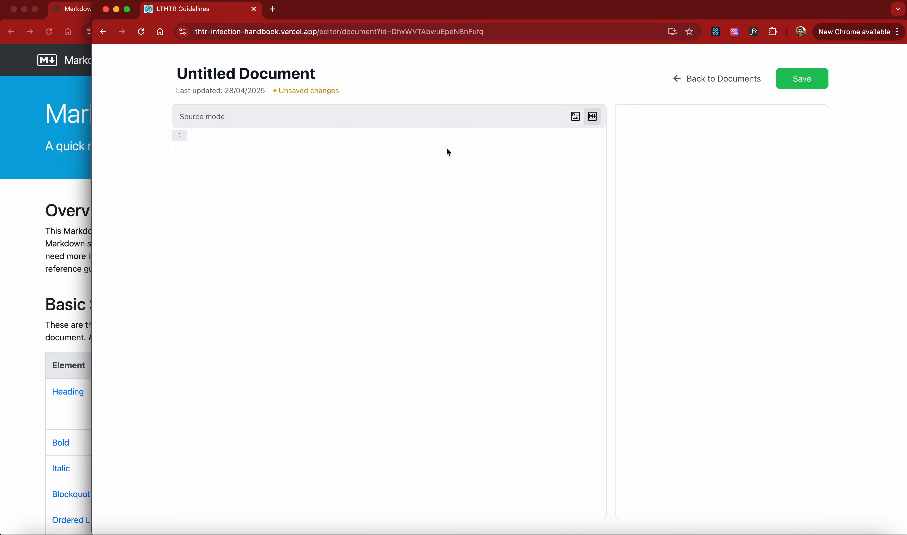
pyautogui.write('This is the item which i')
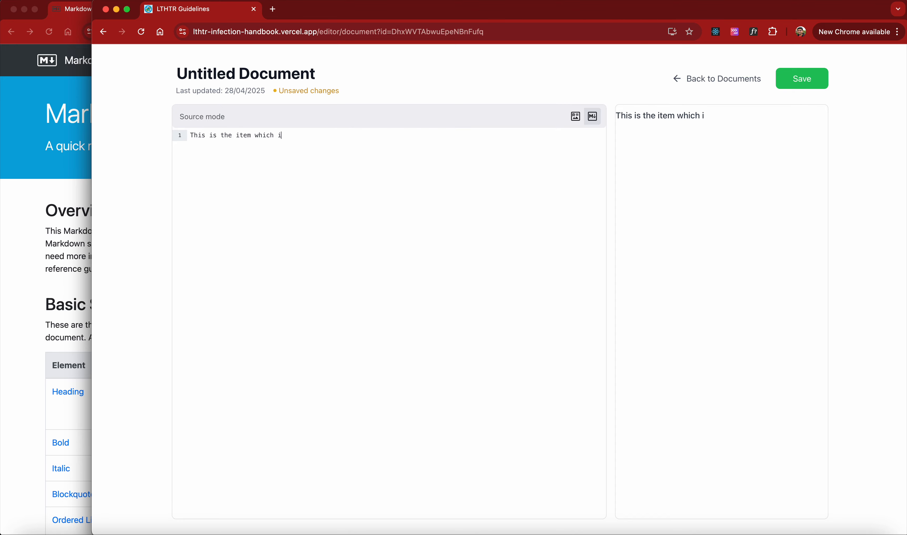
pyautogui.write(' typed on source')
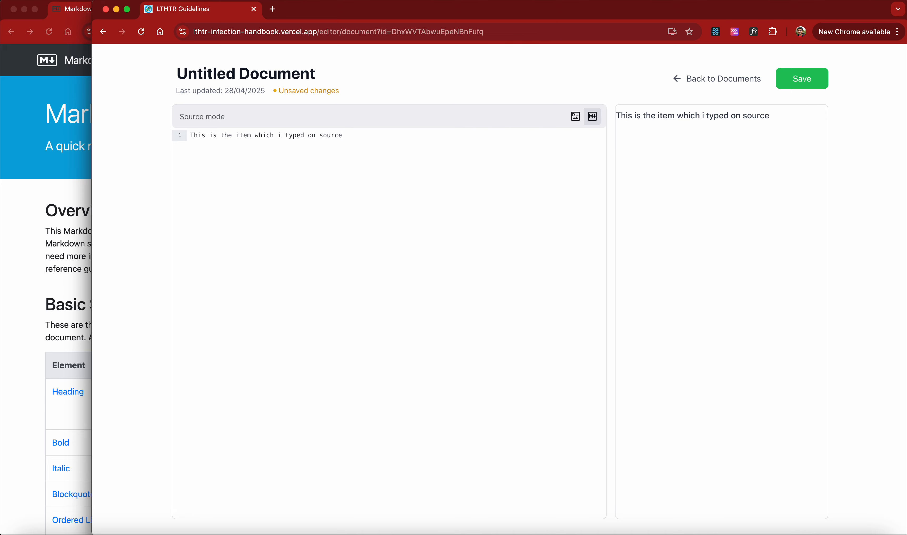
pyautogui.press('BackSpace')
pyautogui.press('BackSpace')
pyautogui.press('BackSpace')
pyautogui.press('BackSpace')
pyautogui.press('BackSpace')
pyautogui.press('BackSpace')
pyautogui.write('Markdown mode')
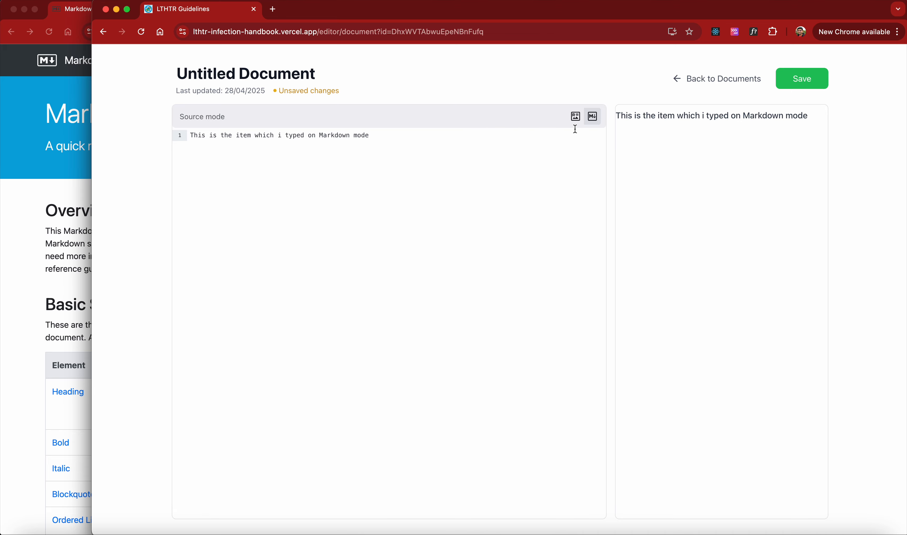
# Switch back to rich text and highlight the line from 'is' to the end
pyautogui.click(576, 117)
pyautogui.moveTo(368, 154); pyautogui.dragTo(191, 153)
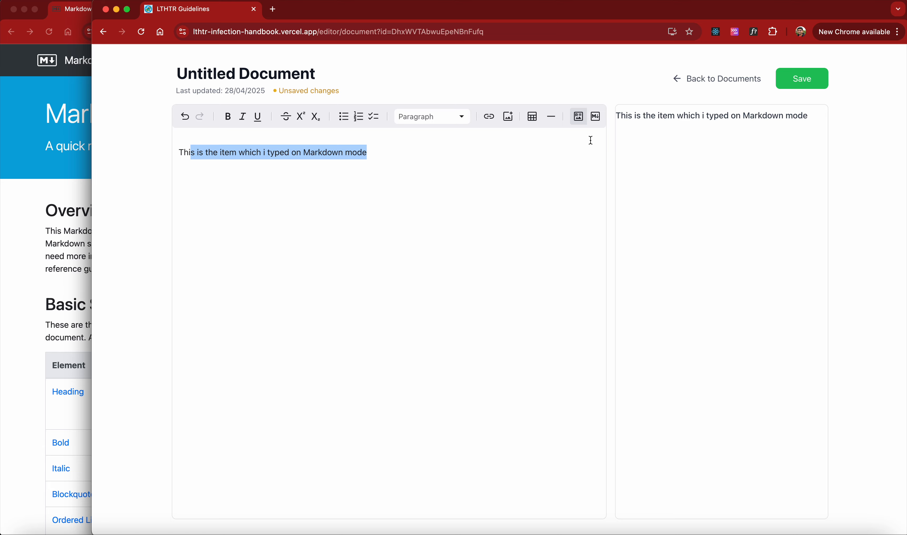
pyautogui.click(89, 197)
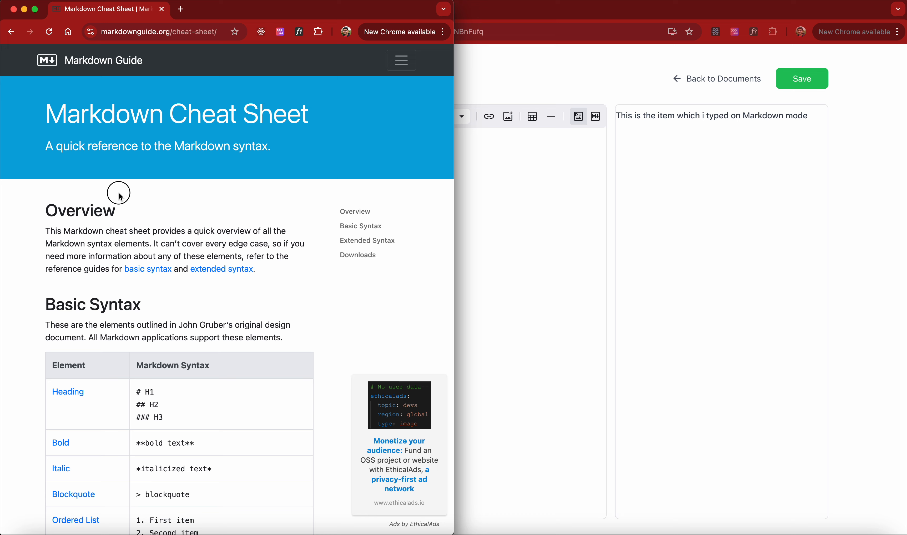
pyautogui.click(492, 206)
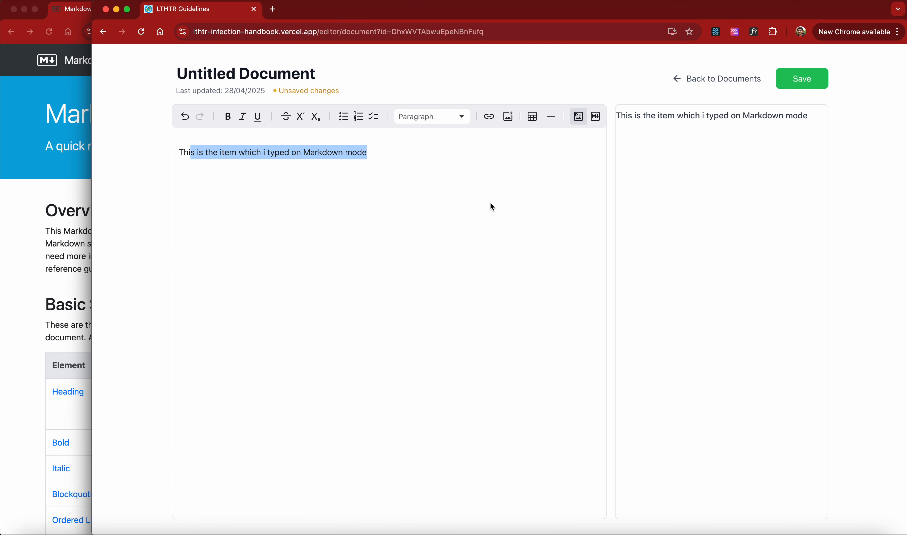
# Arrange the cheat sheet and the editor side by side, tiling the editor window to the right half
pyautogui.click(75, 152)
pyautogui.click(156, 32)
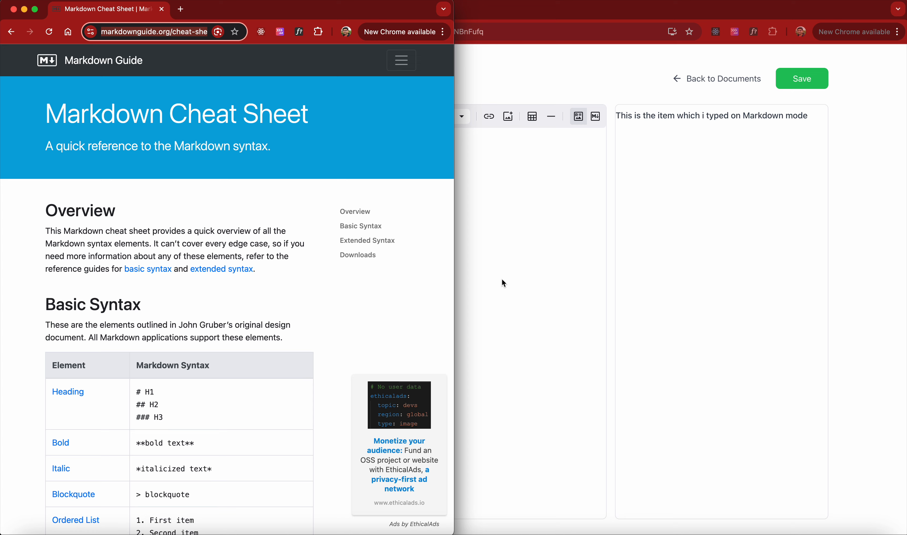
pyautogui.click(553, 222)
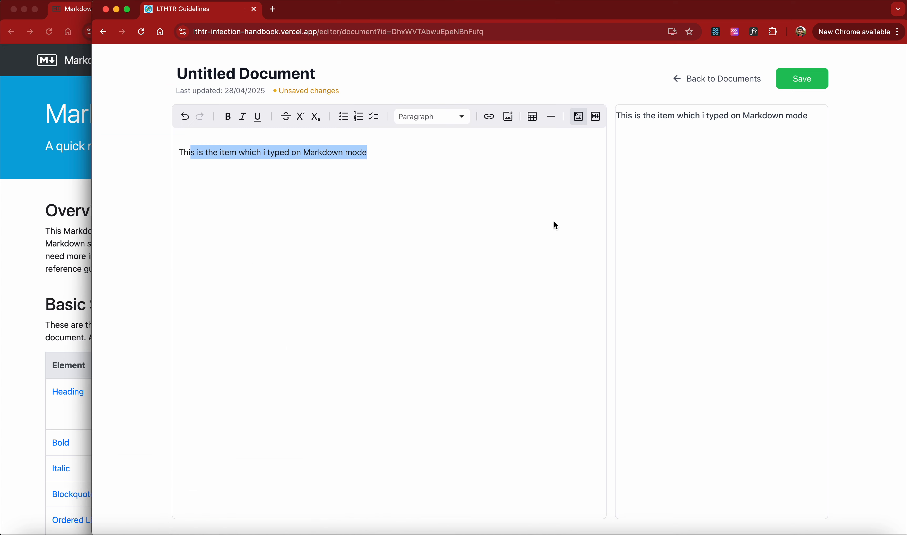
pyautogui.hotkey('ctrl', 'alt', 'Right')
pyautogui.click(180, 275)
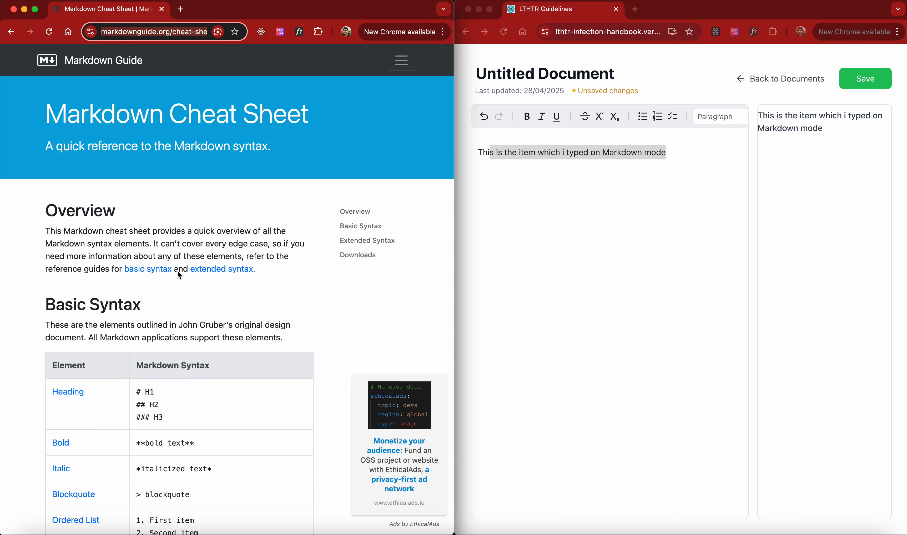
# Scroll through the cheat sheet's Basic Syntax table for reference
pyautogui.scroll(-10, 177, 270)
pyautogui.scroll(-4, 150, 267)
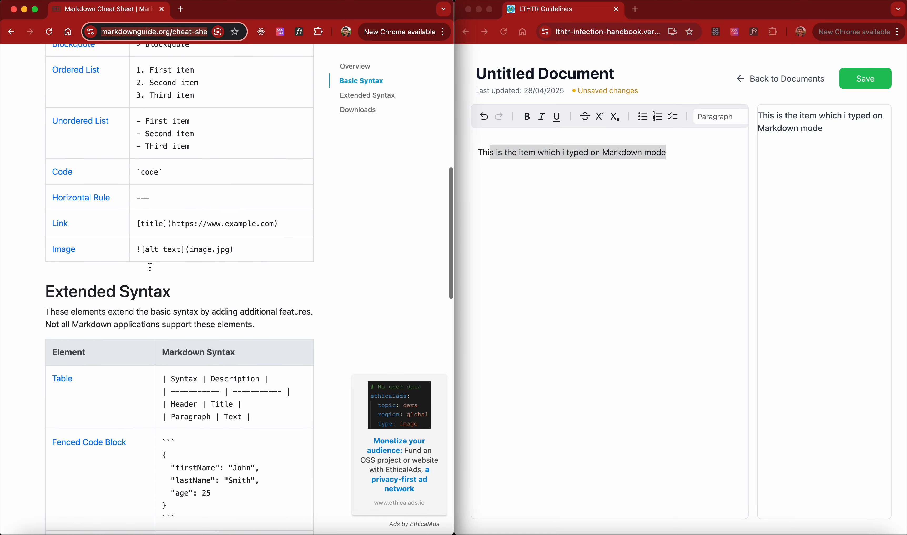
pyautogui.scroll(6, 110, 220)
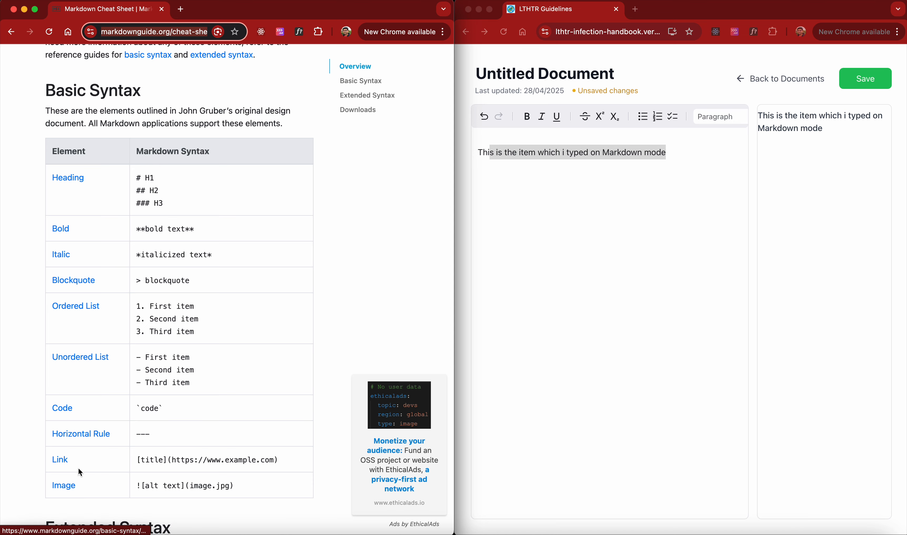
pyautogui.scroll(-1, 85, 462)
pyautogui.scroll(-6, 85, 463)
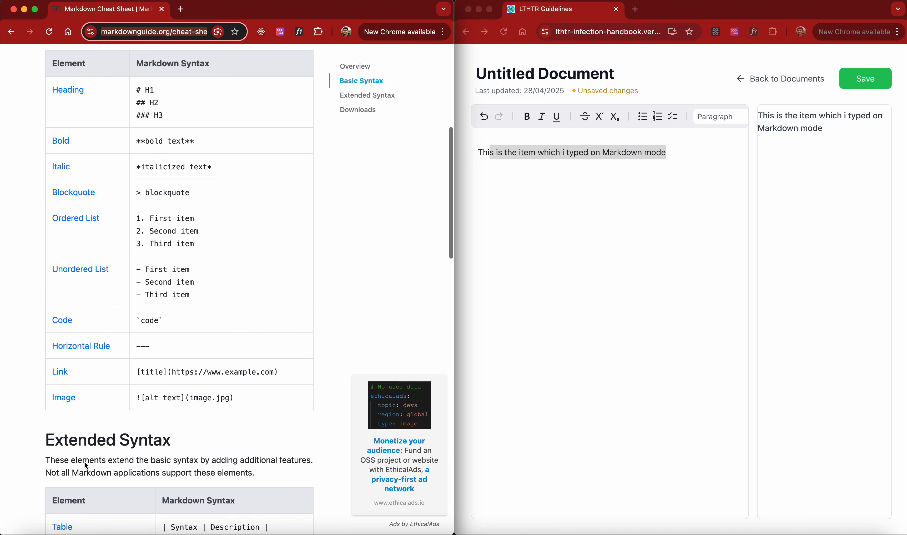
pyautogui.scroll(2, 85, 463)
pyautogui.click(613, 270)
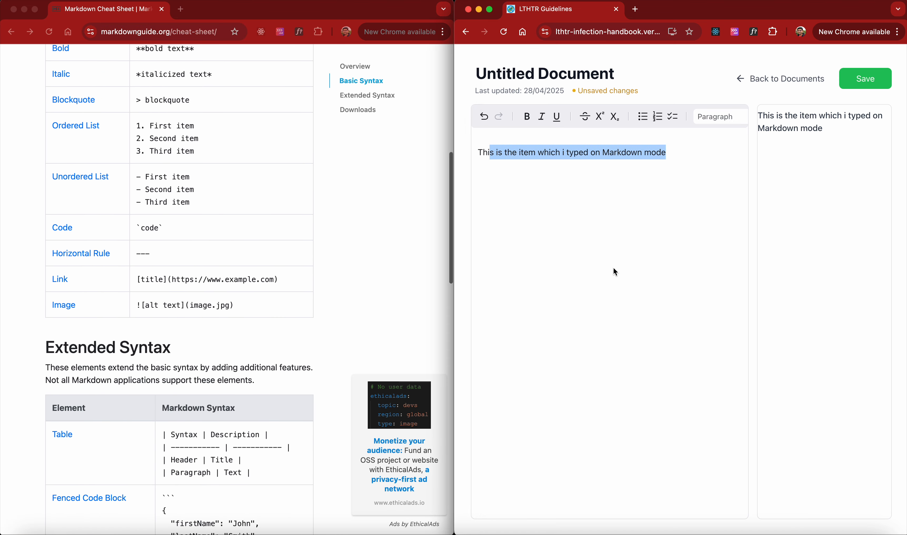
pyautogui.click(706, 180)
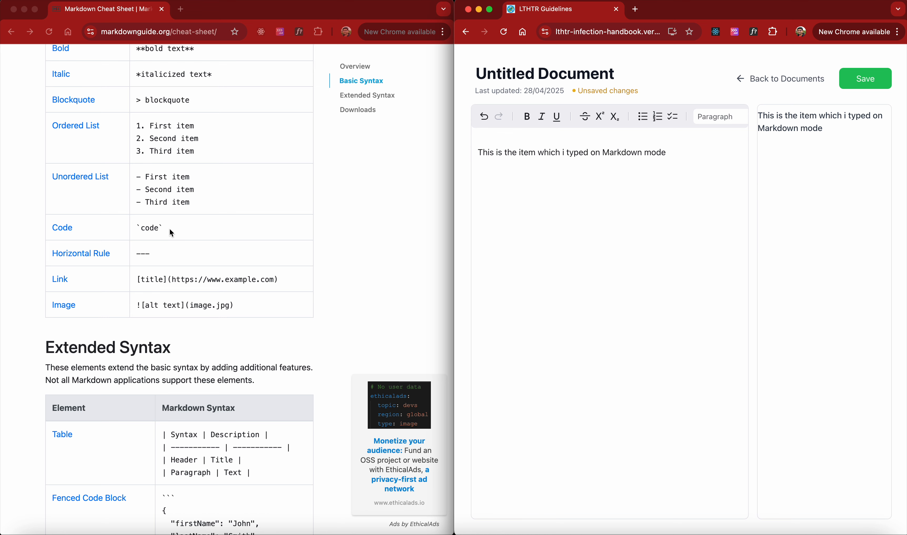
pyautogui.scroll(3, 172, 233)
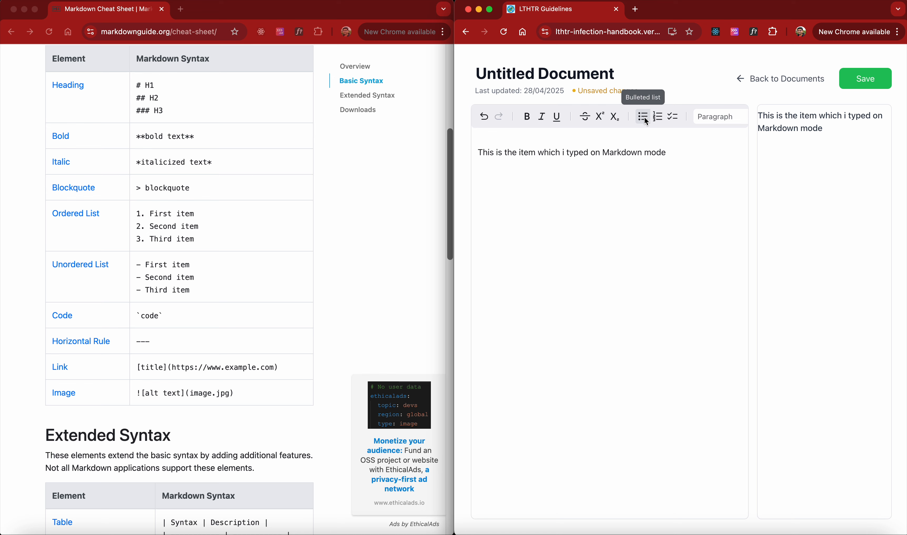
# Insert a horizontal rule below the existing line
pyautogui.hscroll(2, 610, 118)
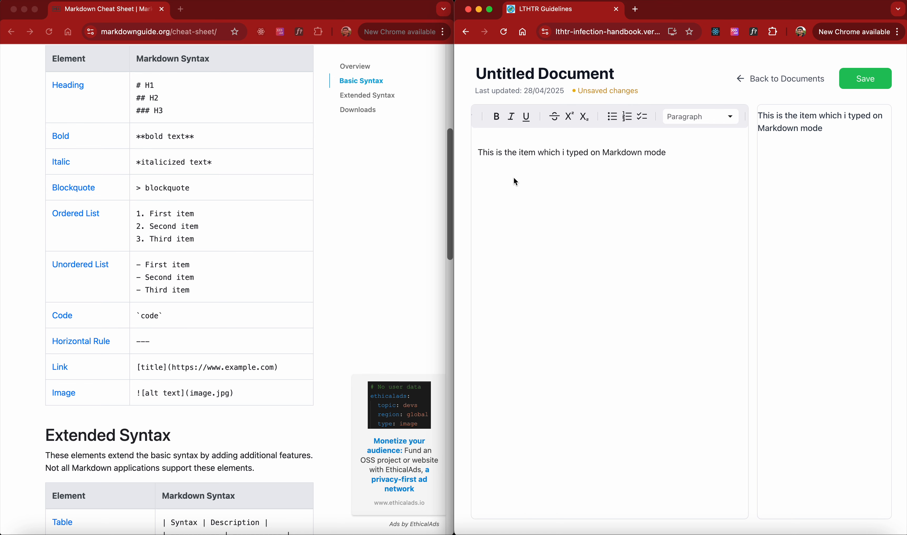
pyautogui.hscroll(5, 691, 118)
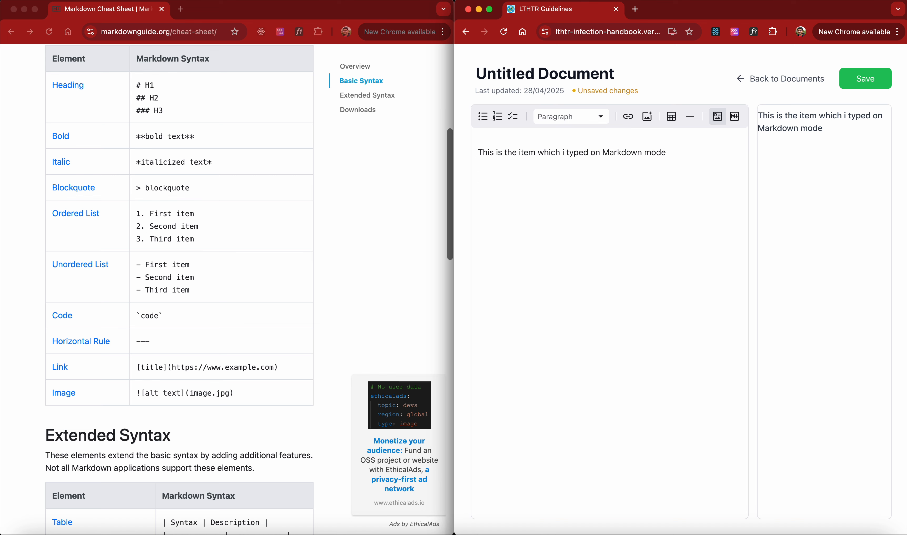
pyautogui.click(690, 116)
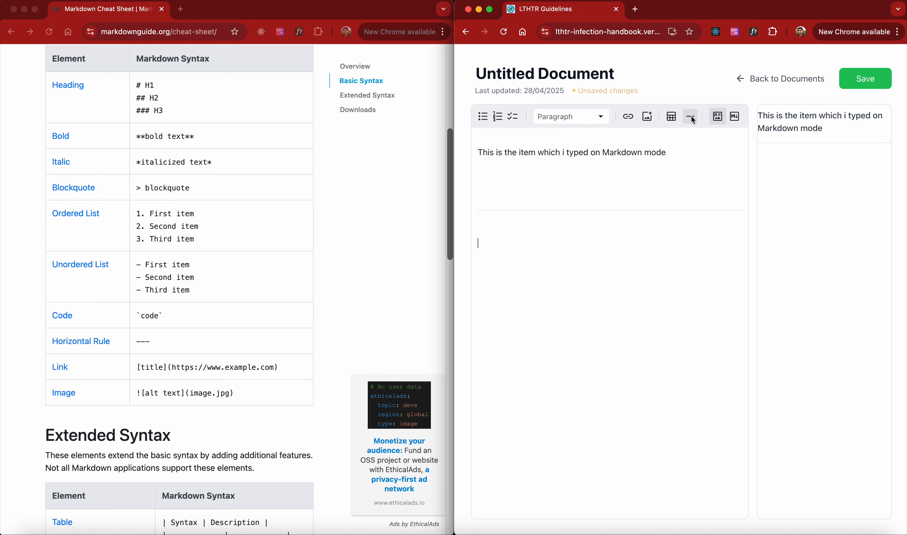
# View the source, then return to rich text and type 'asdf' below the horizontal rule
pyautogui.click(726, 118)
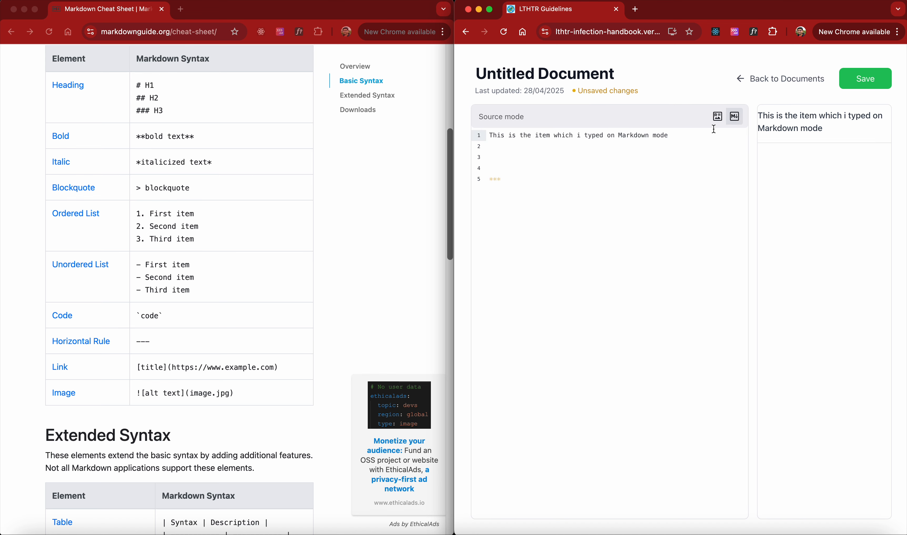
pyautogui.click(717, 117)
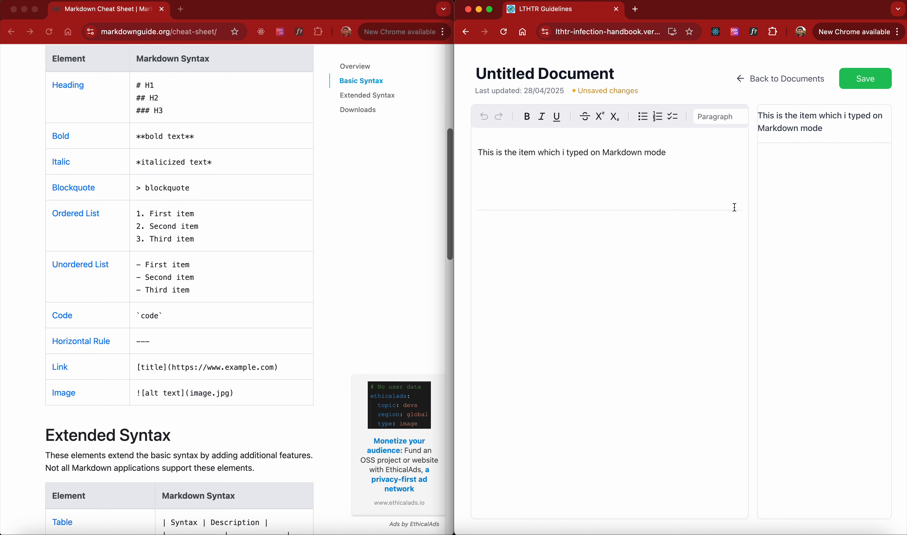
pyautogui.write('asdf')
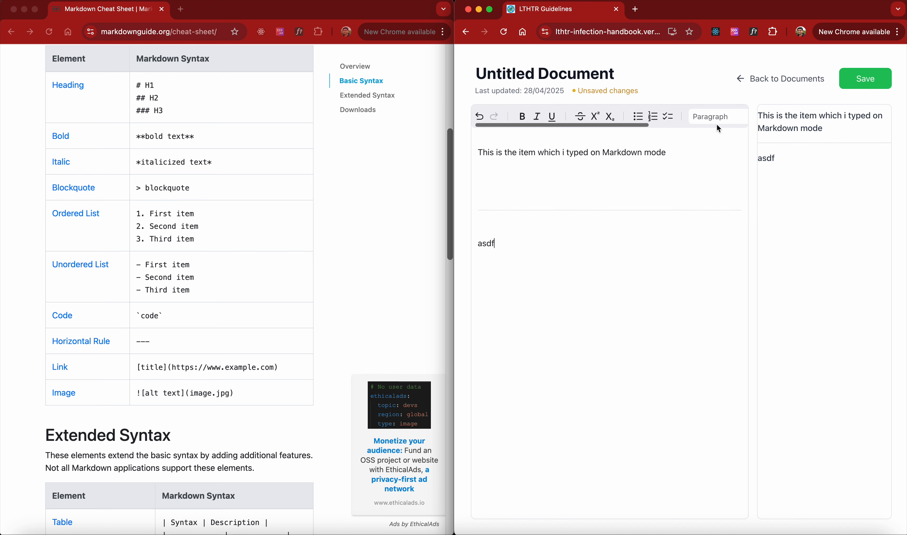
# Switch to source mode and delete all of the document's content
pyautogui.hscroll(3, 731, 117)
pyautogui.click(737, 117)
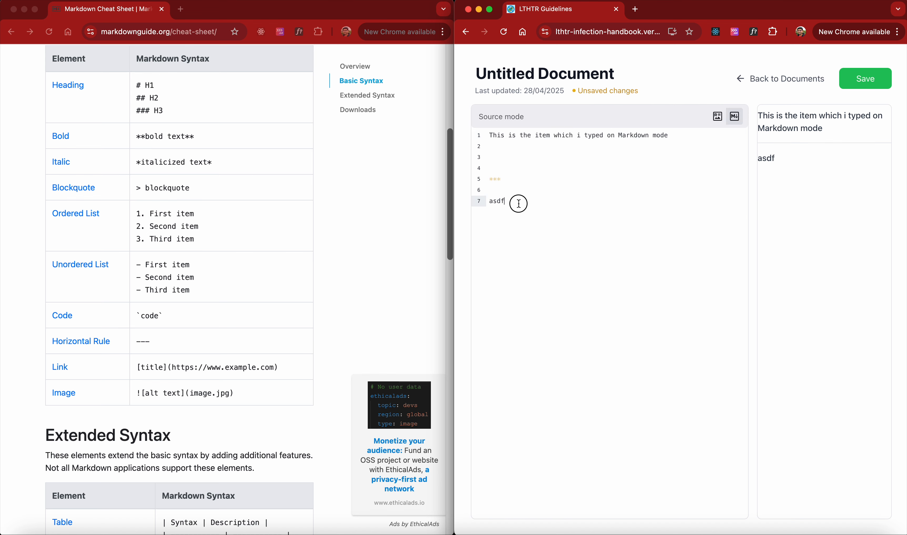
pyautogui.moveTo(519, 202); pyautogui.dragTo(473, 135)
pyautogui.press('BackSpace')
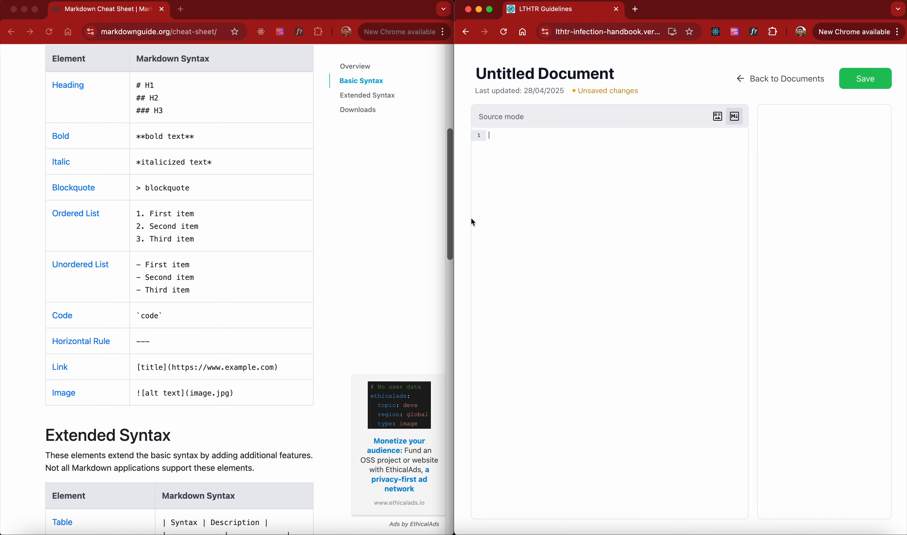
# Return to rich text mode and open the paragraph style list, closing it without choosing a style
pyautogui.scroll(2, 213, 210)
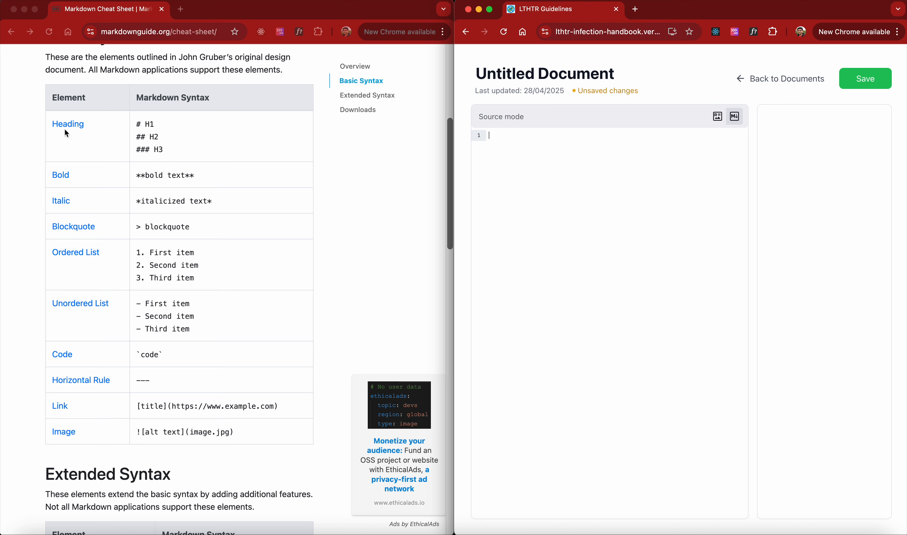
pyautogui.click(716, 117)
pyautogui.click(737, 116)
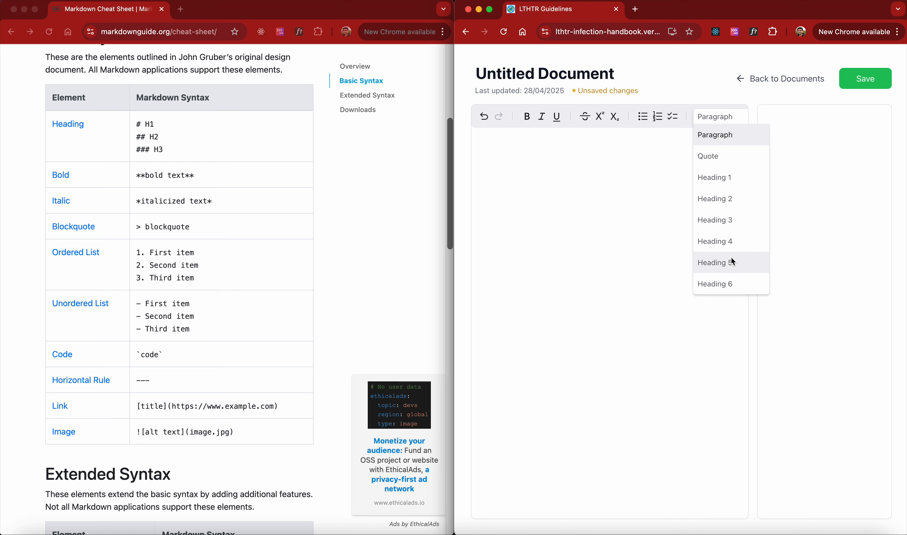
pyautogui.click(600, 211)
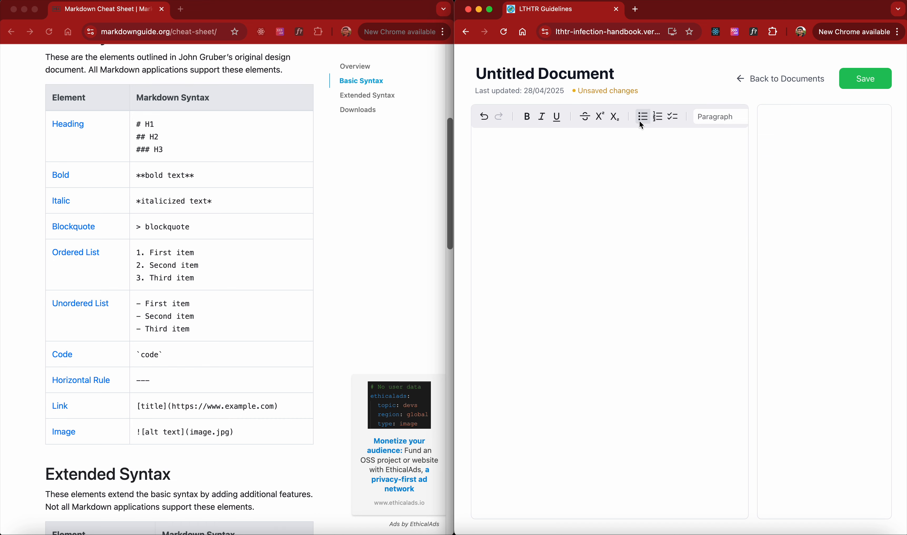
# Switch to source mode, type 'Heading', and return to rich text mode
pyautogui.hscroll(5, 641, 118)
pyautogui.click(737, 118)
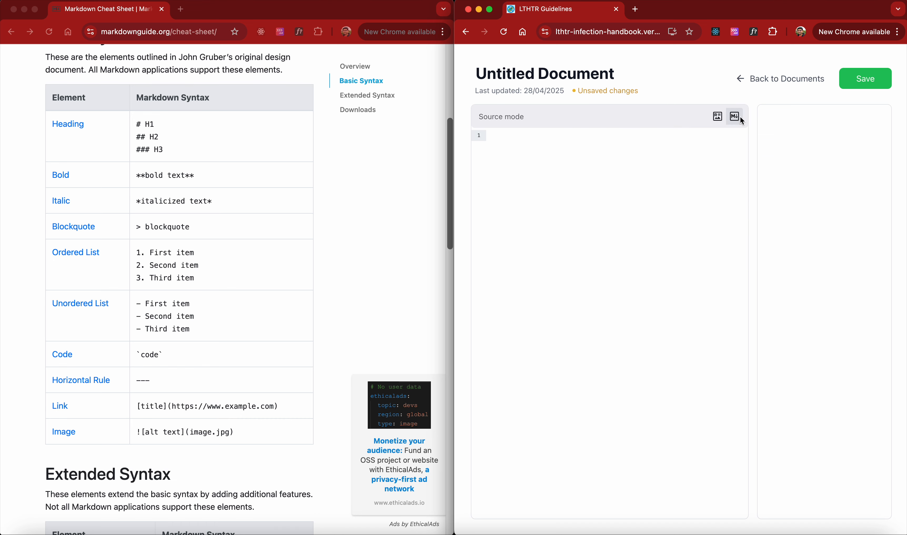
pyautogui.click(512, 136)
pyautogui.write('Heading')
pyautogui.moveTo(522, 135); pyautogui.dragTo(477, 139)
pyautogui.click(717, 116)
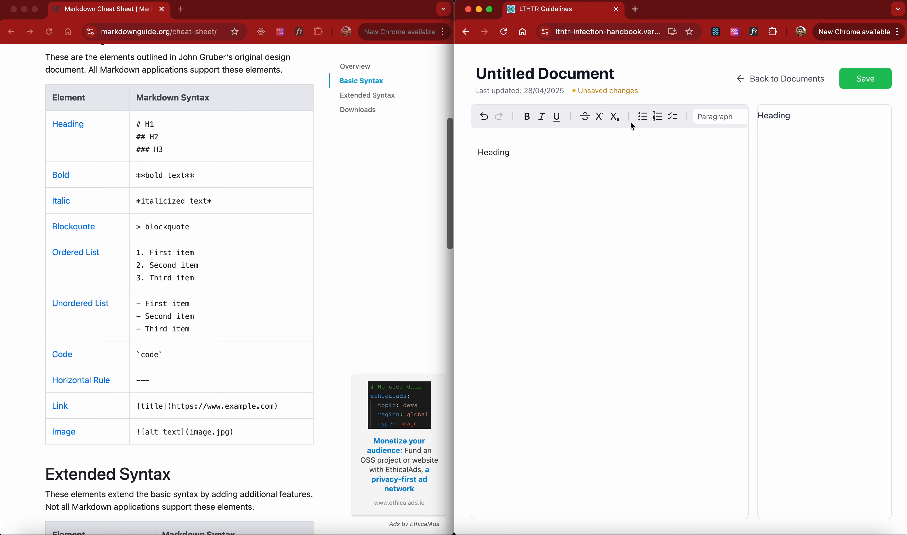
# In source mode, prefix 'Heading' with hash marks to step through heading levels, settling on '#### Heading'
pyautogui.hscroll(5, 713, 120)
pyautogui.click(734, 117)
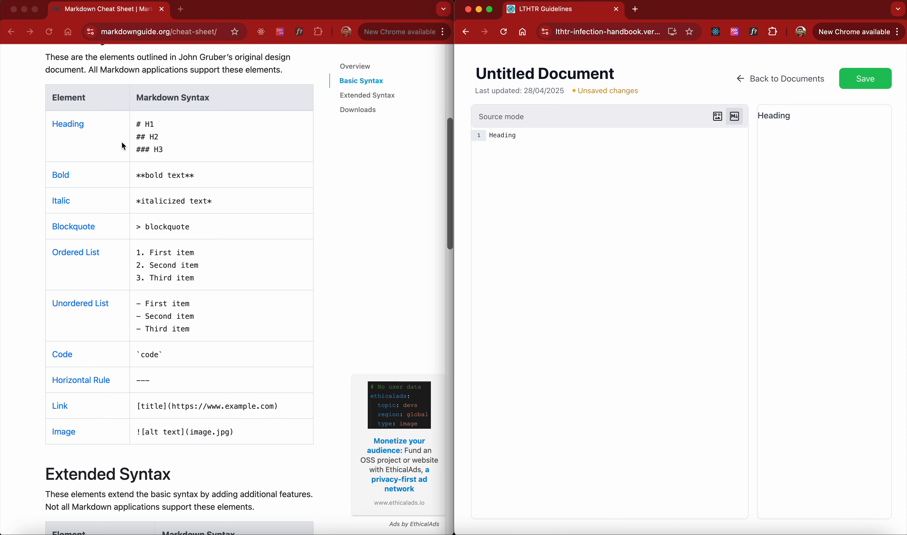
pyautogui.write('#')
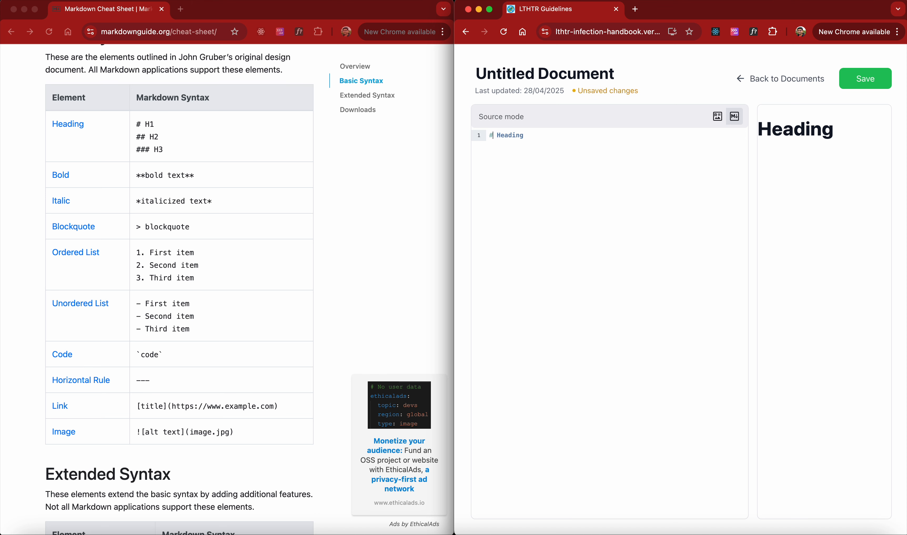
pyautogui.write('#')
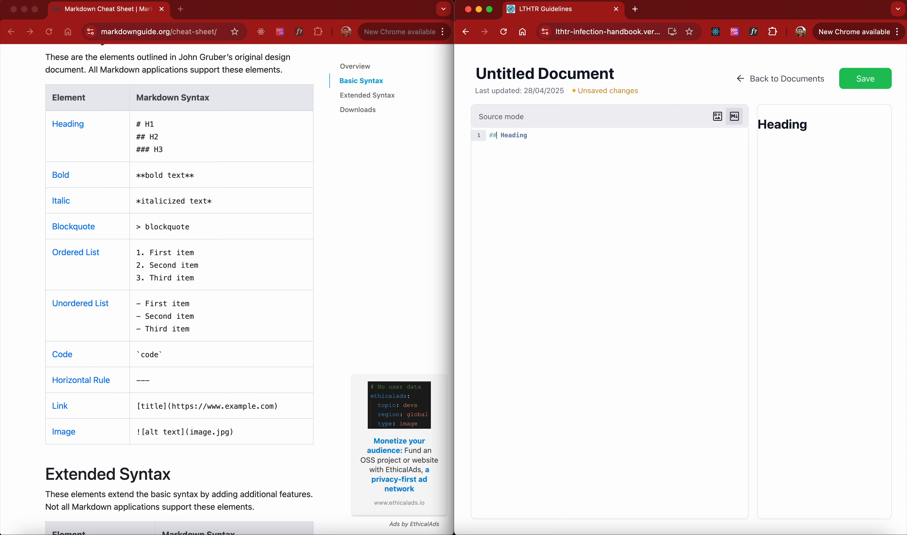
pyautogui.write('#')
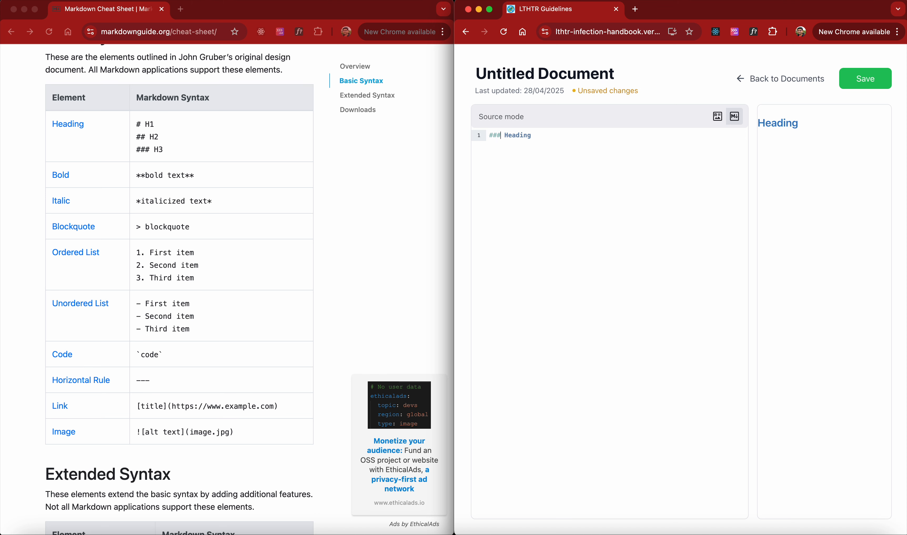
pyautogui.write('##')
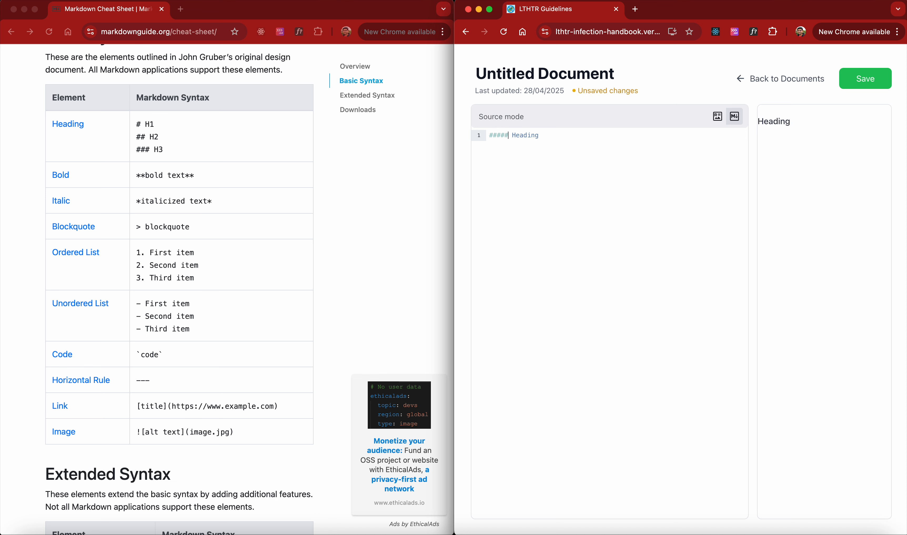
pyautogui.write('#')
pyautogui.press('BackSpace')
pyautogui.press('BackSpace')
# Select and delete the whole heading line in the source
pyautogui.press('super+shift+Left')
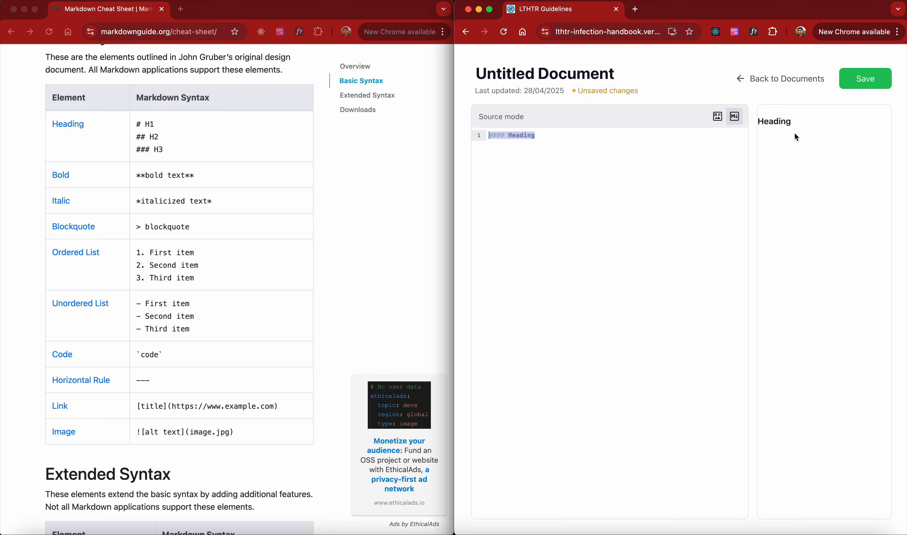
pyautogui.click(570, 137)
pyautogui.hotkey('shift', 'Home')
pyautogui.press('BackSpace')
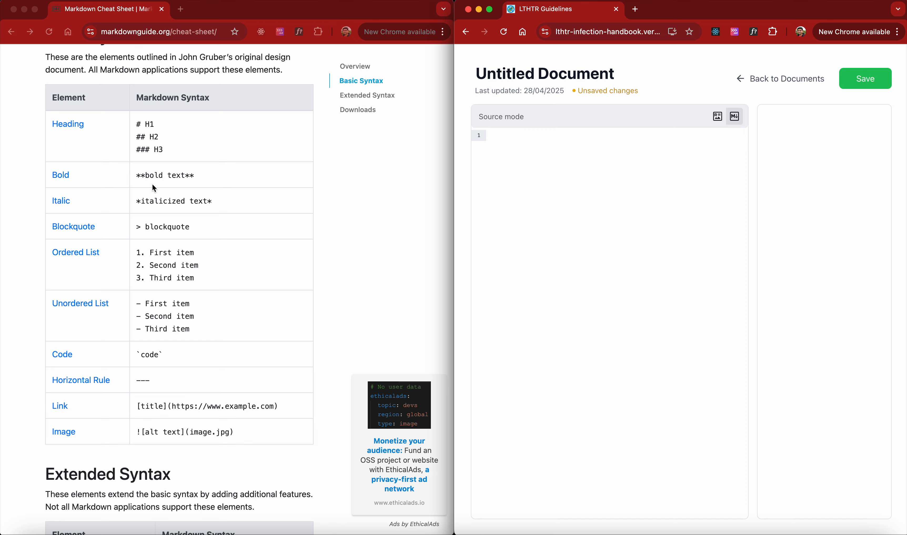
# In source mode, type 'bold test' and wrap it in double asterisks to make it bold
pyautogui.click(721, 119)
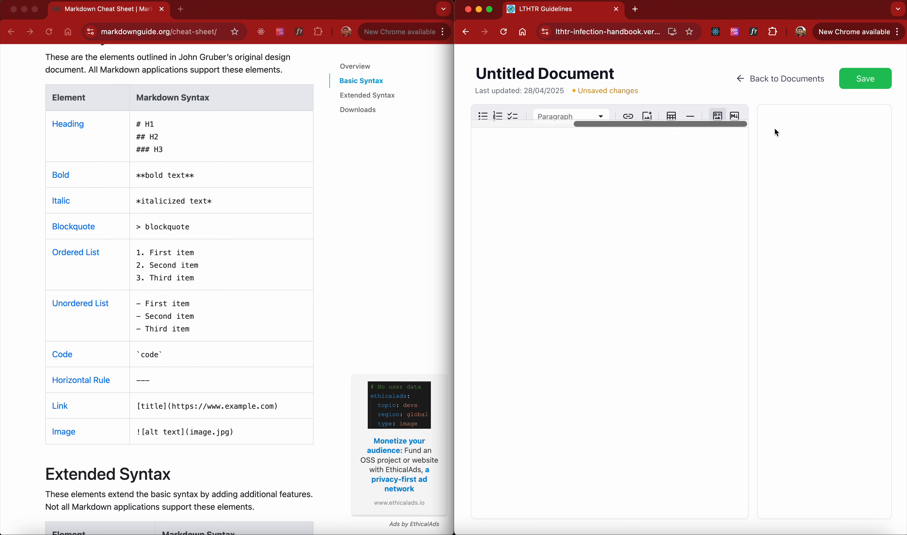
pyautogui.click(736, 117)
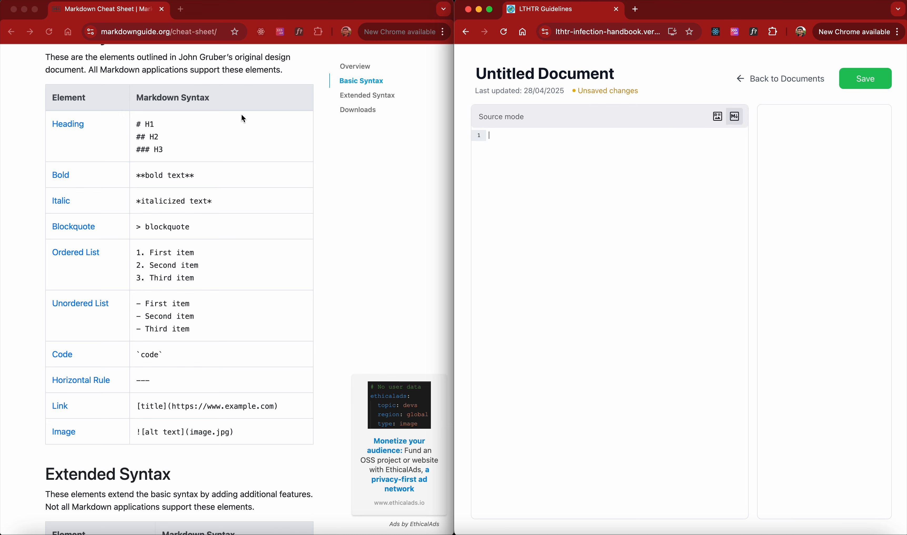
pyautogui.write('bold test')
pyautogui.click(491, 136)
pyautogui.write('**')
pyautogui.click(540, 135)
pyautogui.write('**')
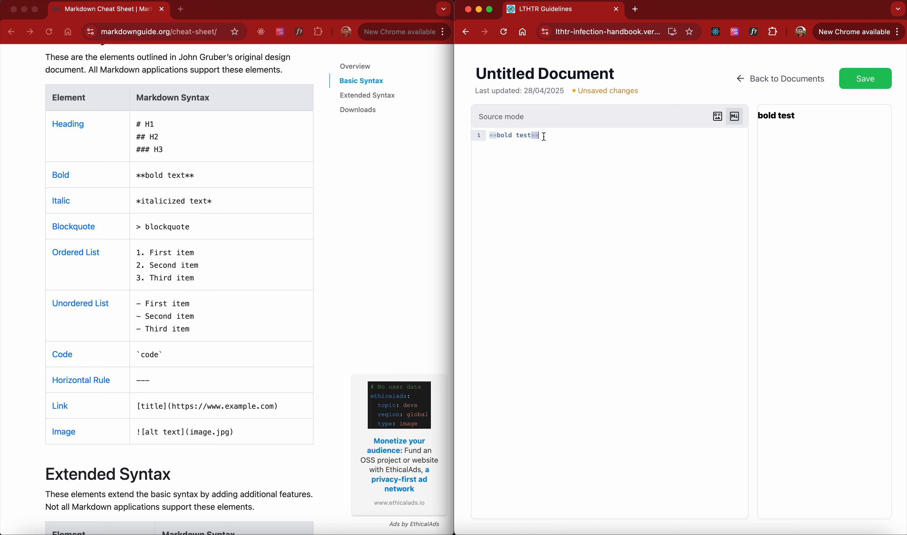
# Move the closing double asterisks so only the 'b' of 'bold' is bold
pyautogui.press('BackSpace')
pyautogui.press('BackSpace')
pyautogui.click(514, 137)
pyautogui.write('**')
pyautogui.press('BackSpace')
pyautogui.press('BackSpace')
pyautogui.click(499, 136)
pyautogui.write('**')
pyautogui.click(496, 137)
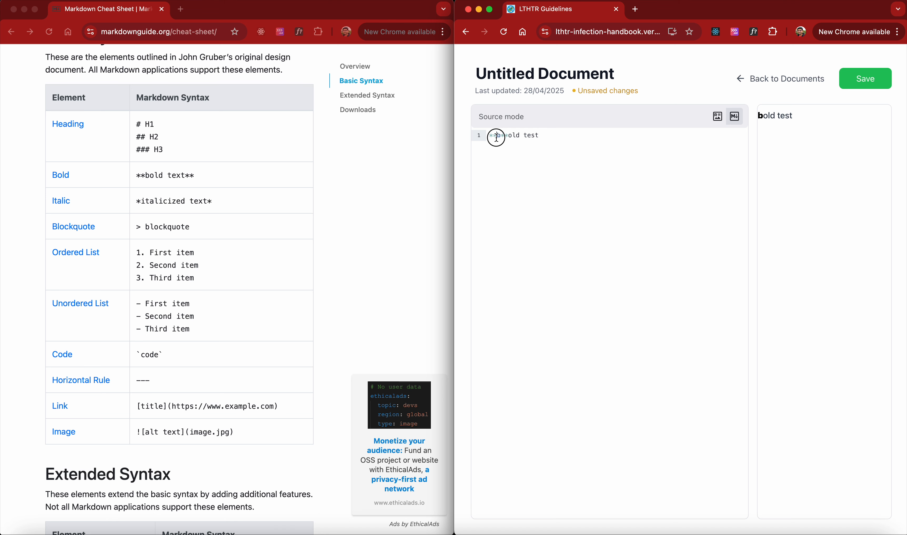
# Wrap 'old' in single asterisks to italicize it
pyautogui.moveTo(497, 137); pyautogui.dragTo(480, 136)
pyautogui.click(142, 212)
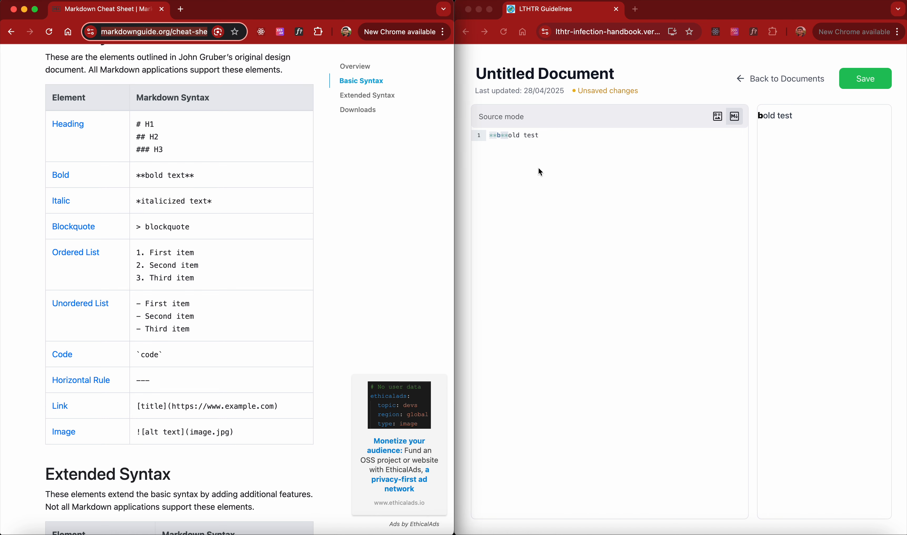
pyautogui.click(525, 139)
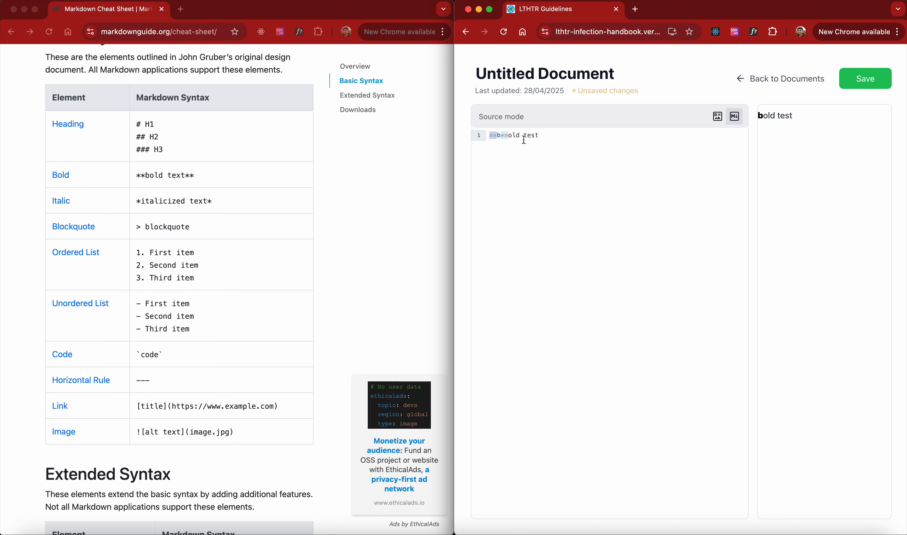
pyautogui.click(510, 137)
pyautogui.write('*')
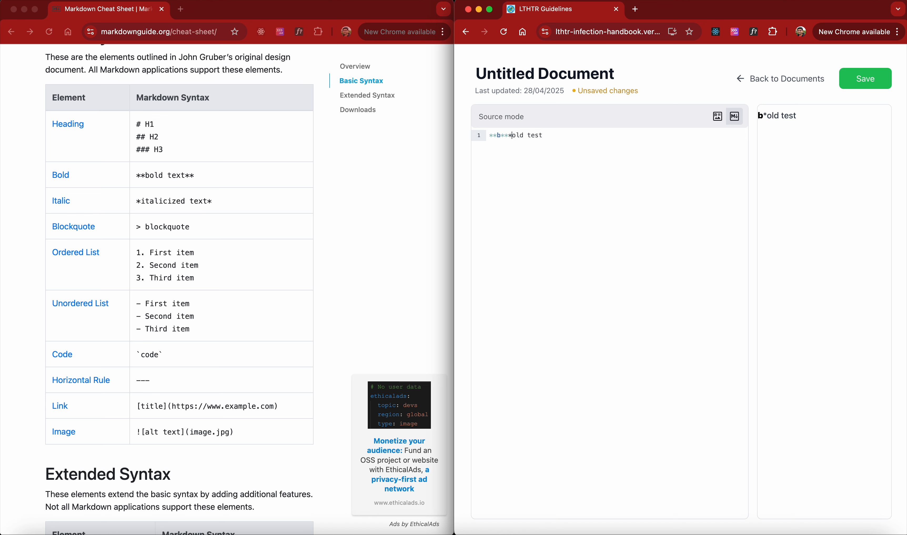
pyautogui.write('*')
pyautogui.moveTo(509, 136)
pyautogui.mouseDown()
pyautogui.moveTo(492, 137)
pyautogui.moveTo(527, 135)
pyautogui.moveTo(511, 135)
pyautogui.mouseUp()
pyautogui.moveTo(763, 116); pyautogui.dragTo(767, 115)
# Copy the blockquote marker from the cheat sheet and paste it before 'test' on a new line
pyautogui.click(134, 228)
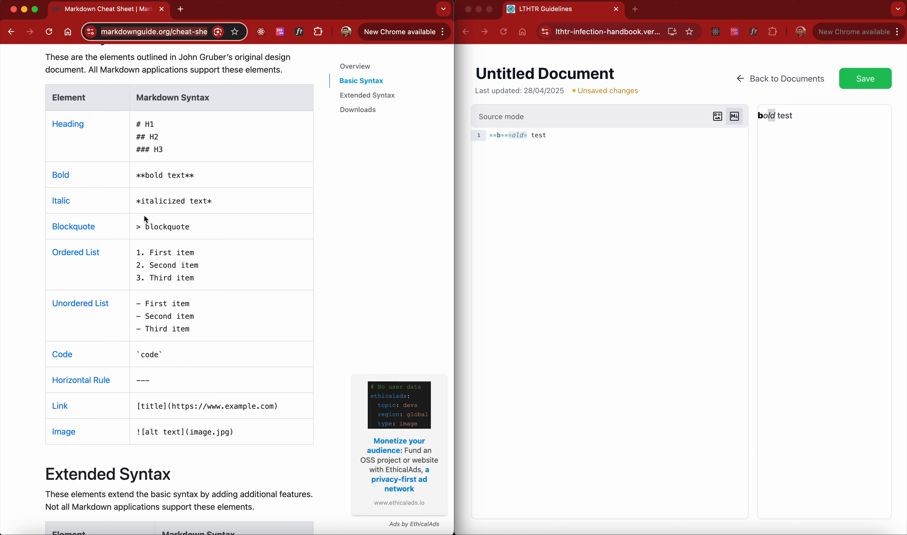
pyautogui.doubleClick(138, 227)
pyautogui.press('super+c')
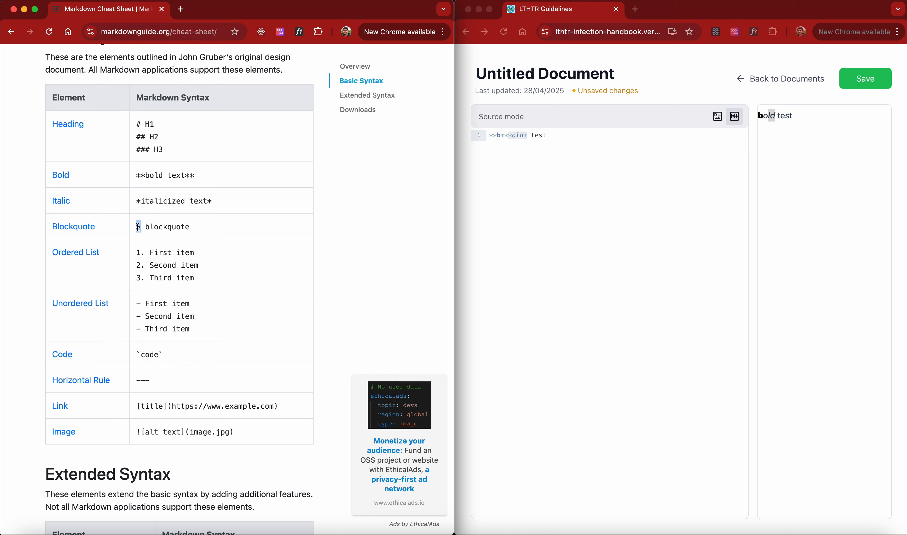
pyautogui.click(533, 135)
pyautogui.click(531, 135)
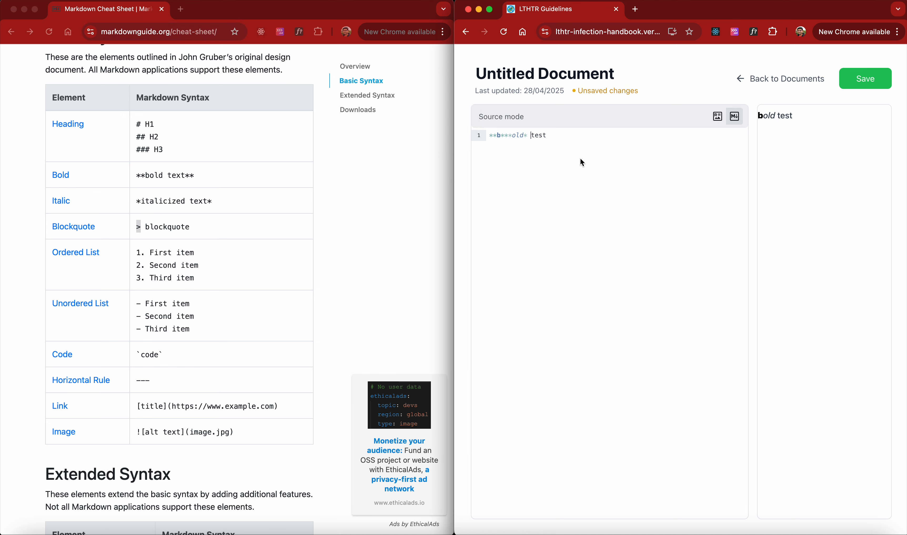
pyautogui.press('super+v')
pyautogui.press('BackSpace')
pyautogui.press('Return')
pyautogui.press('super+v')
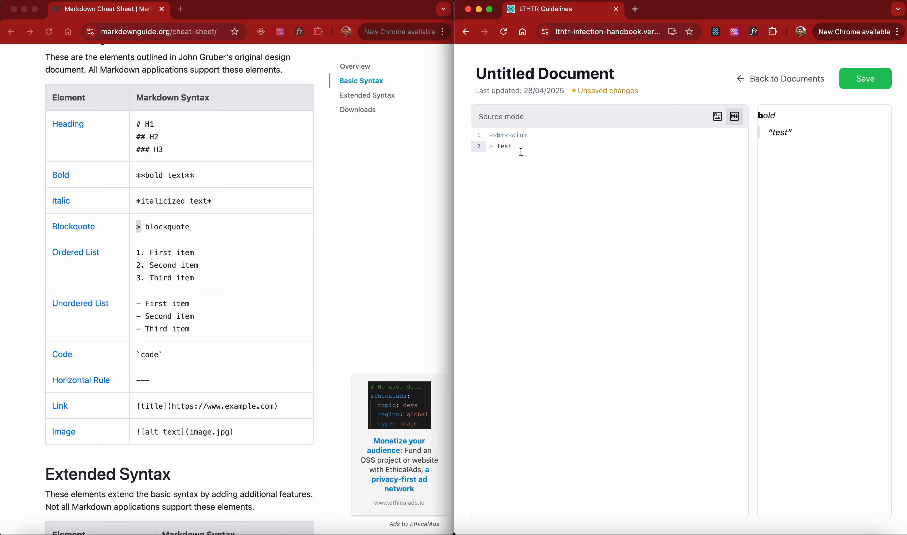
# Bold the 't' of 'test' with double asterisks and start a new line
pyautogui.doubleClick(490, 148)
pyautogui.click(498, 148)
pyautogui.write('**')
pyautogui.press('Right')
pyautogui.write('**')
pyautogui.click(555, 144)
pyautogui.press('Return')
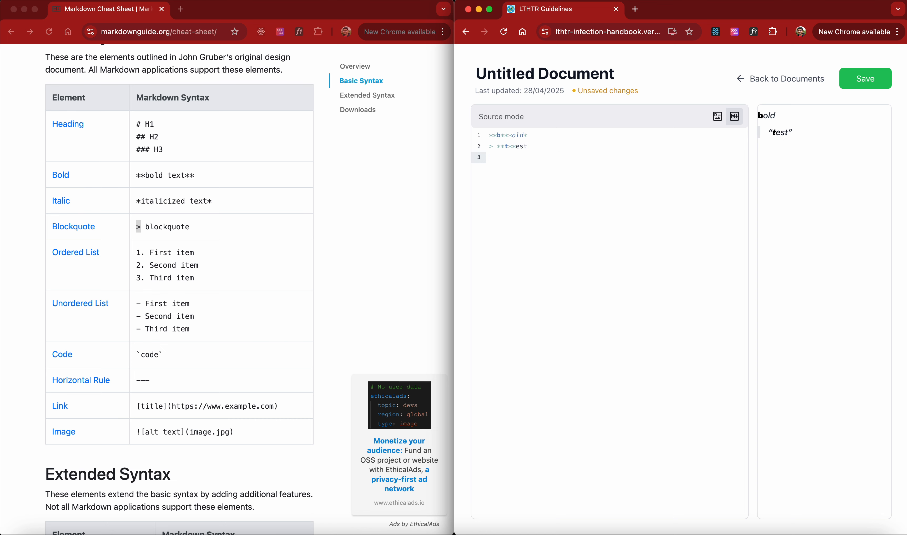
# Switch to rich text mode and type 'I want to make this strikethrough' in a new paragraph
pyautogui.click(716, 118)
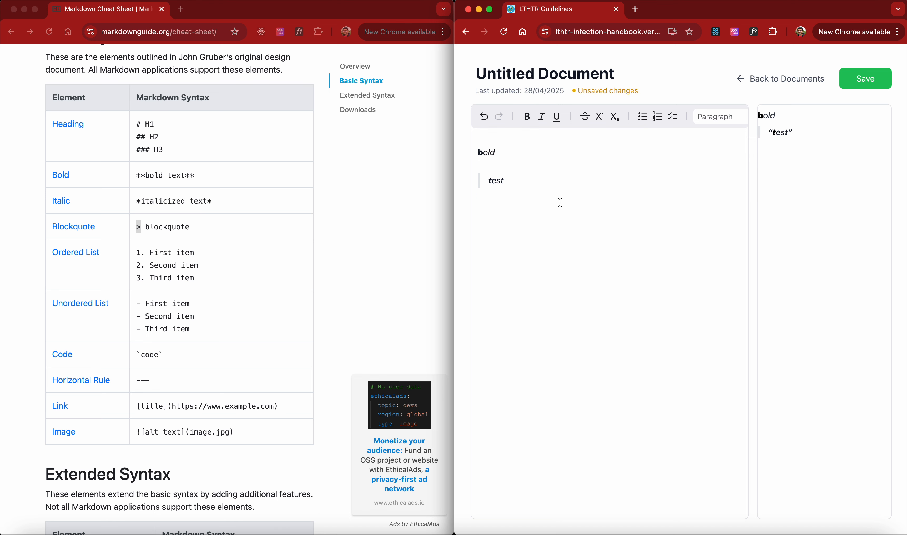
pyautogui.press('Return')
pyautogui.write('I wa')
pyautogui.press('BackSpace')
pyautogui.press('BackSpace')
pyautogui.write('want to make thie')
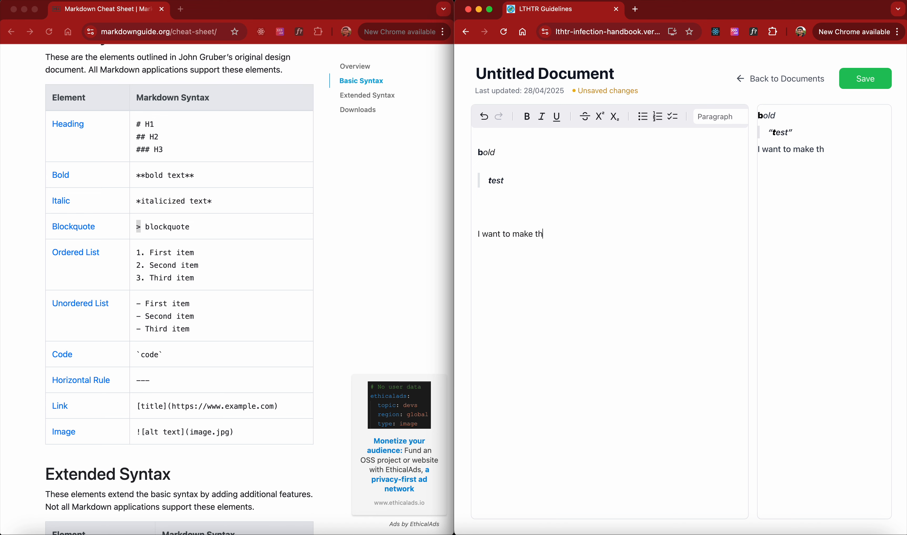
pyautogui.press('BackSpace')
pyautogui.press('BackSpace')
pyautogui.write('is')
pyautogui.write(' strike ')
pyautogui.write('throg')
pyautogui.press('BackSpace')
pyautogui.press('BackSpace')
pyautogui.press('BackSpace')
pyautogui.press('BackSpace')
pyautogui.press('BackSpace')
pyautogui.write('th')
pyautogui.press('BackSpace')
pyautogui.press('BackSpace')
pyautogui.write('thgouth')
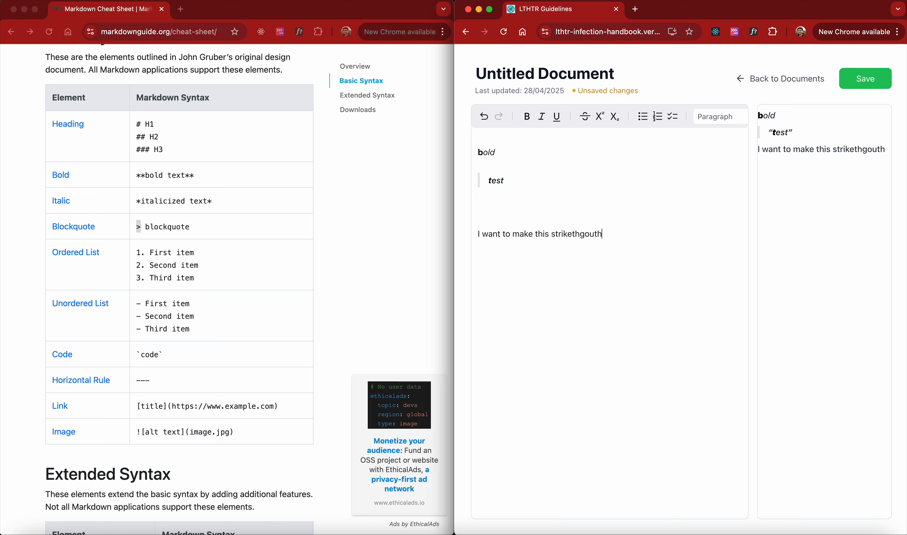
pyautogui.press('BackSpace')
pyautogui.press('BackSpace')
pyautogui.press('BackSpace')
pyautogui.press('BackSpace')
pyautogui.press('BackSpace')
pyautogui.press('BackSpace')
pyautogui.write('hrough')
# Apply strikethrough formatting to the word 'strikethrough'
pyautogui.scroll(-10, 202, 273)
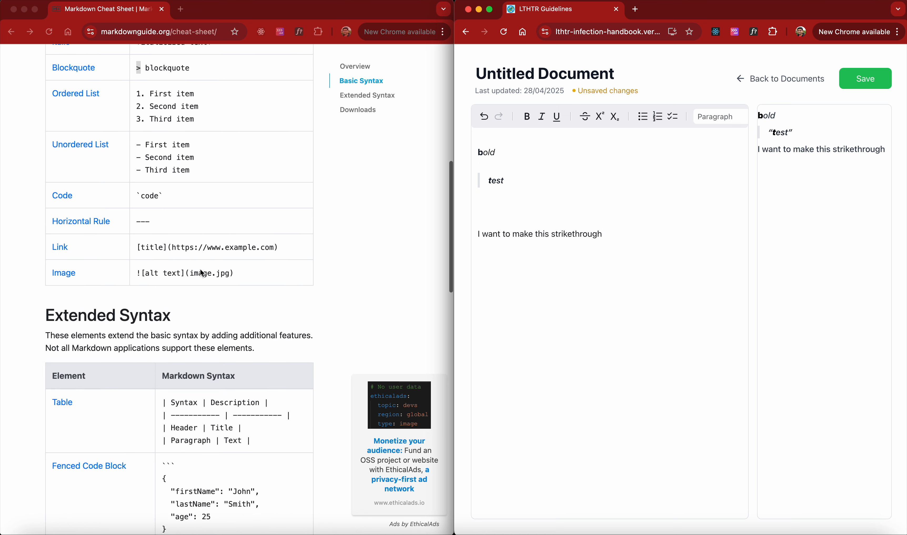
pyautogui.scroll(-4, 201, 271)
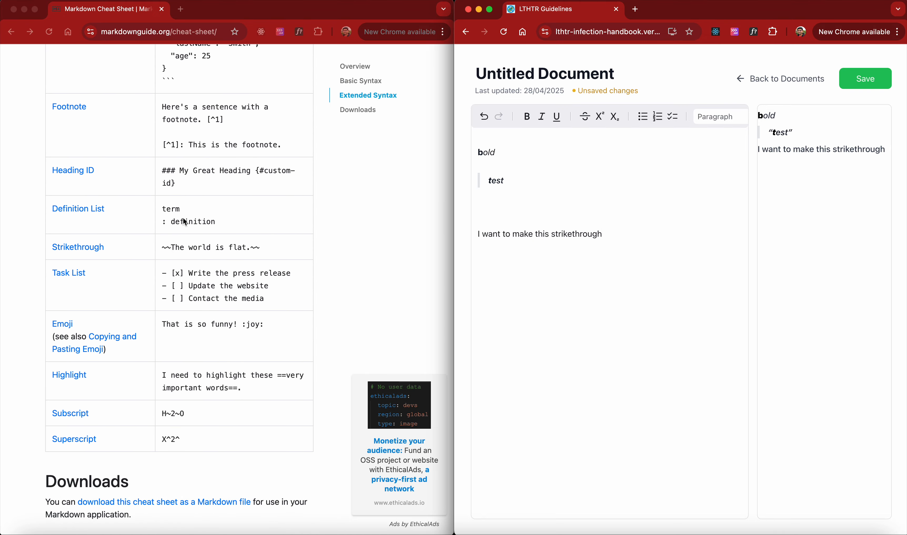
pyautogui.scroll(7, 194, 261)
pyautogui.scroll(10, 194, 262)
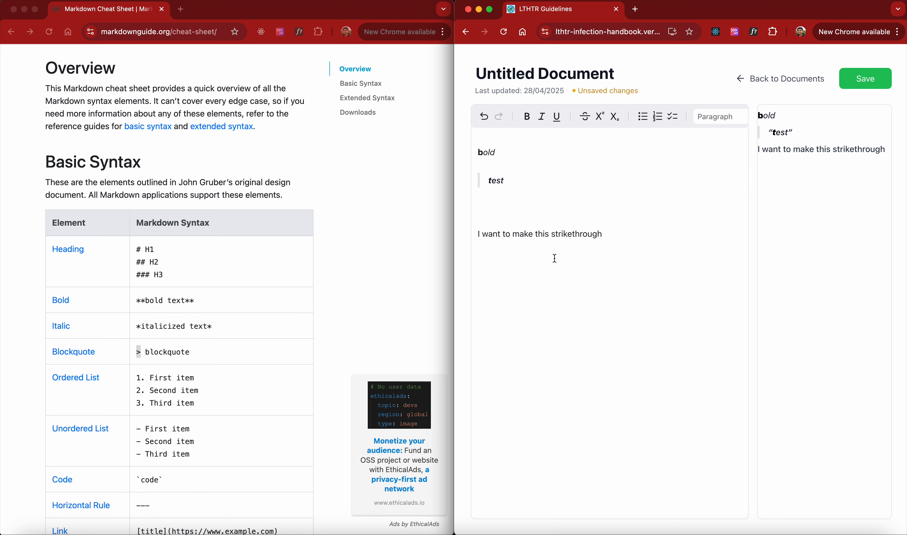
pyautogui.moveTo(607, 238); pyautogui.dragTo(551, 235)
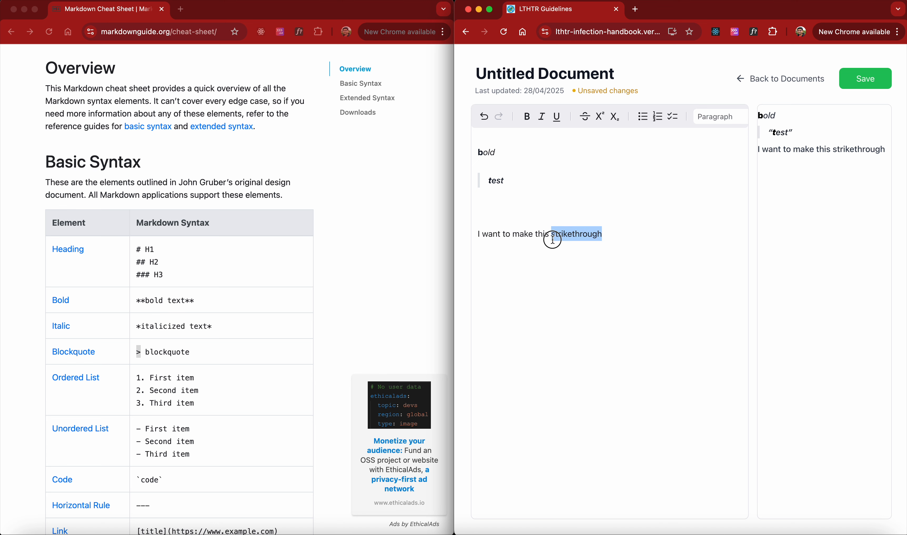
pyautogui.click(585, 117)
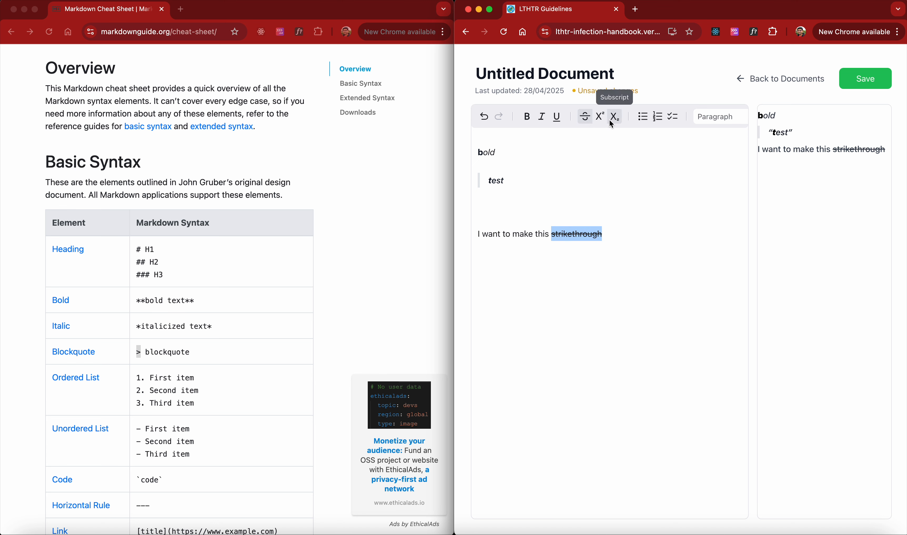
# Switch to source mode and wrap 'this' in double tildes to strike it through
pyautogui.hscroll(5, 617, 118)
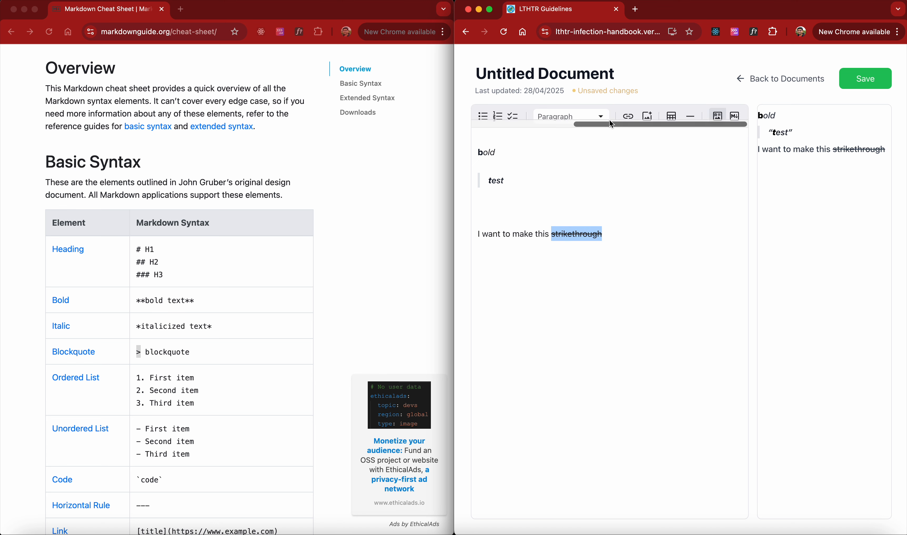
pyautogui.click(737, 117)
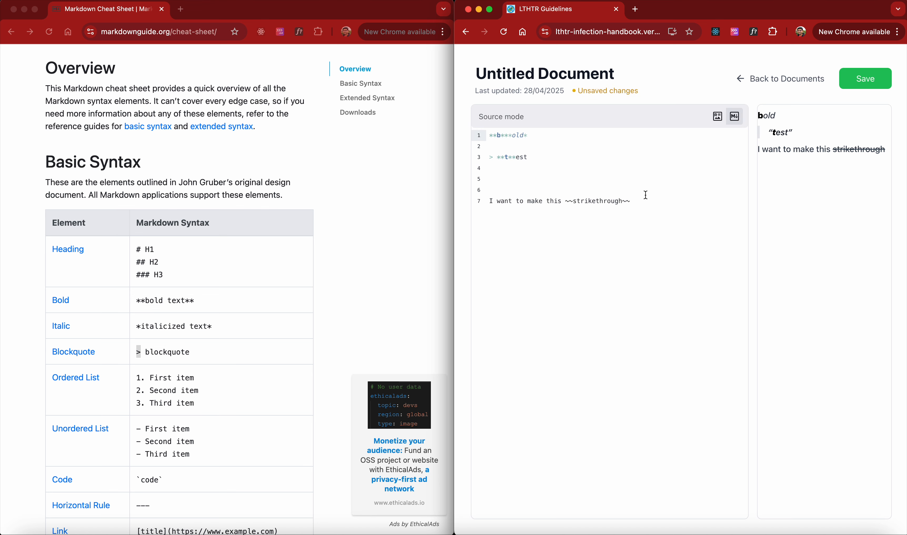
pyautogui.click(567, 204)
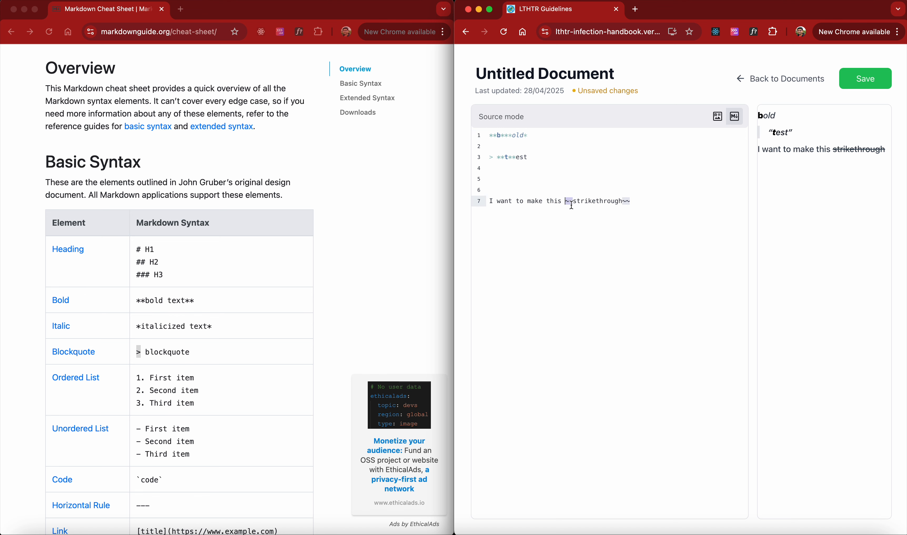
pyautogui.click(571, 206)
pyautogui.write('~~')
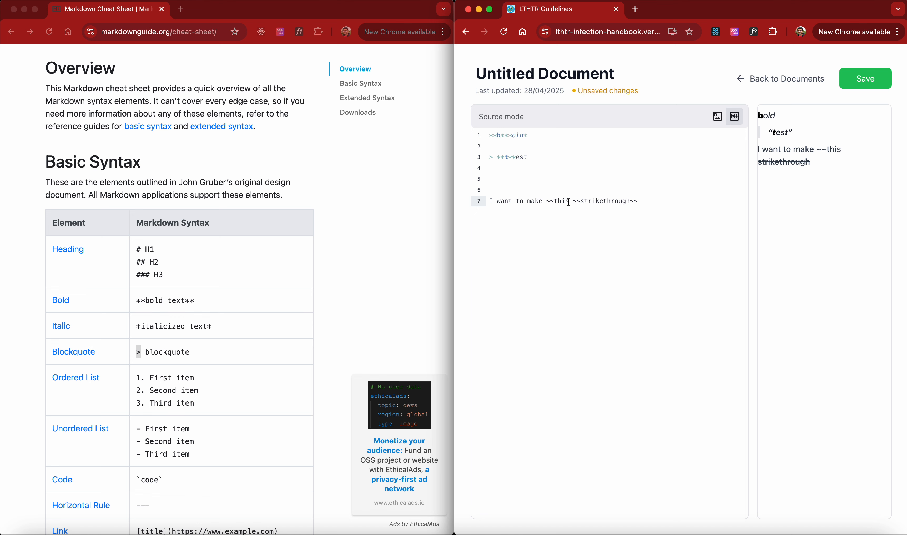
pyautogui.click(569, 202)
pyautogui.write('~~')
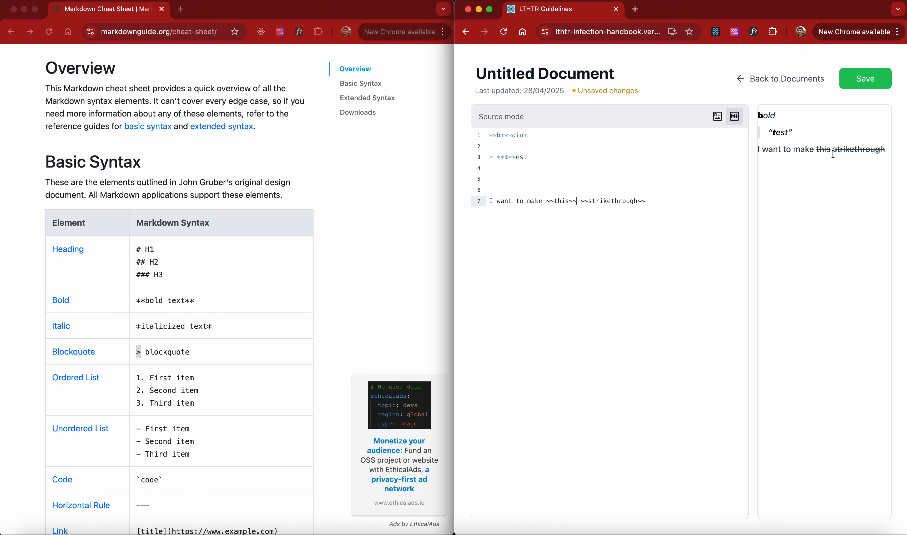
# Superscript the word 'make' in rich text mode and review its sup tags in source mode
pyautogui.click(716, 117)
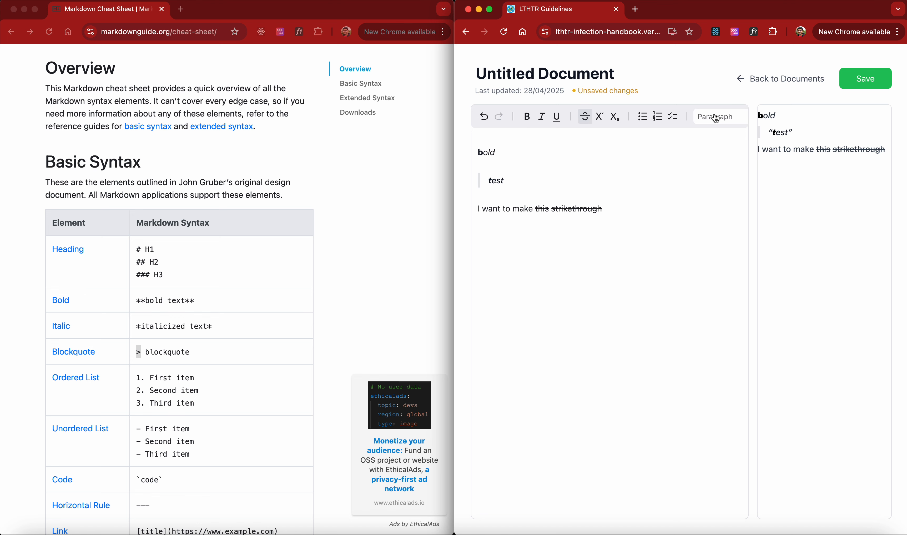
pyautogui.doubleClick(523, 209)
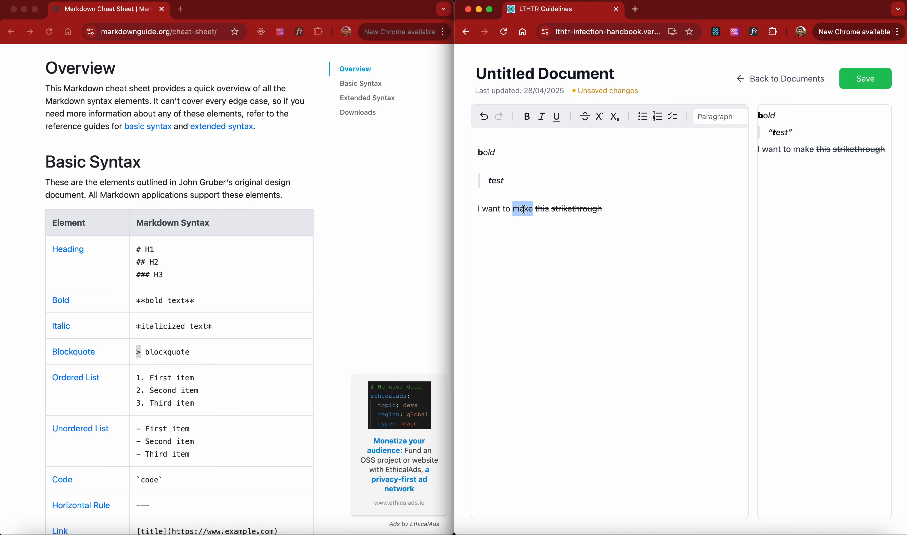
pyautogui.click(600, 117)
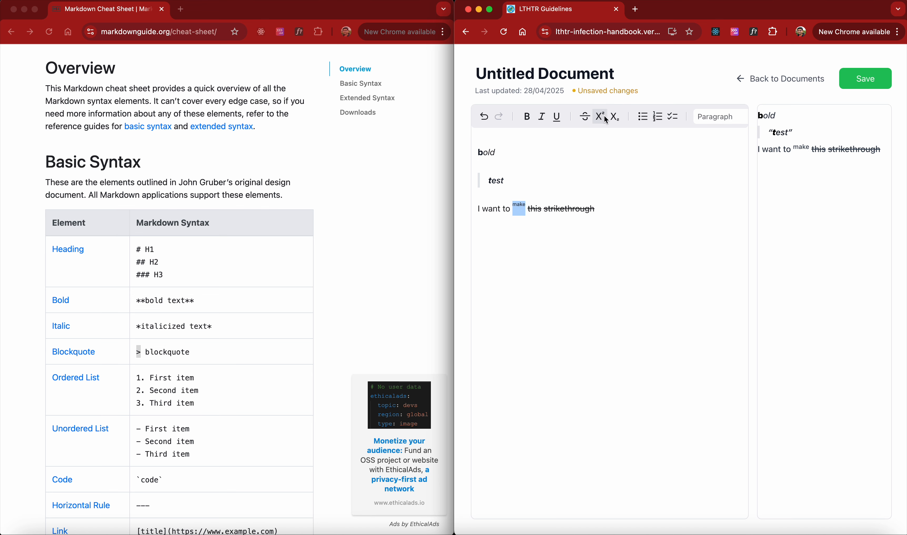
pyautogui.hscroll(5, 716, 118)
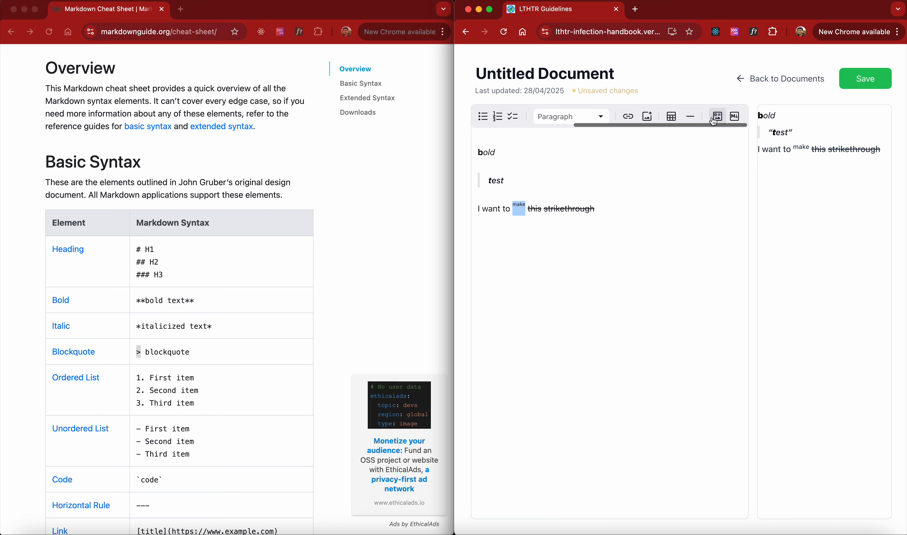
pyautogui.click(735, 116)
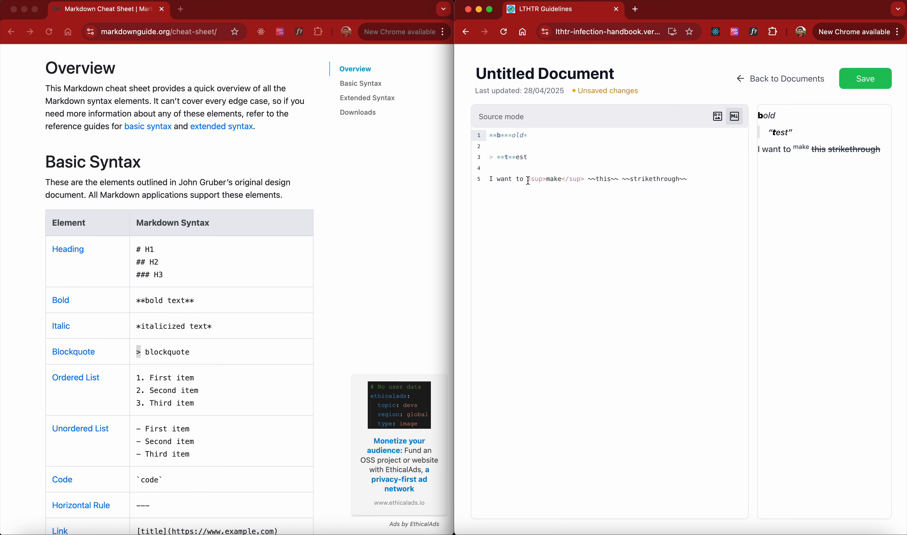
pyautogui.moveTo(529, 180); pyautogui.dragTo(546, 181)
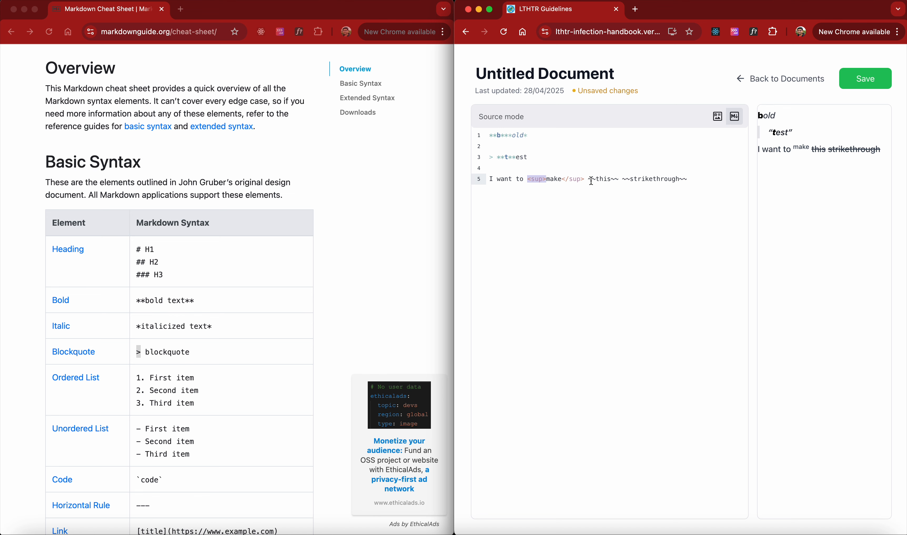
pyautogui.doubleClick(551, 180)
pyautogui.click(718, 116)
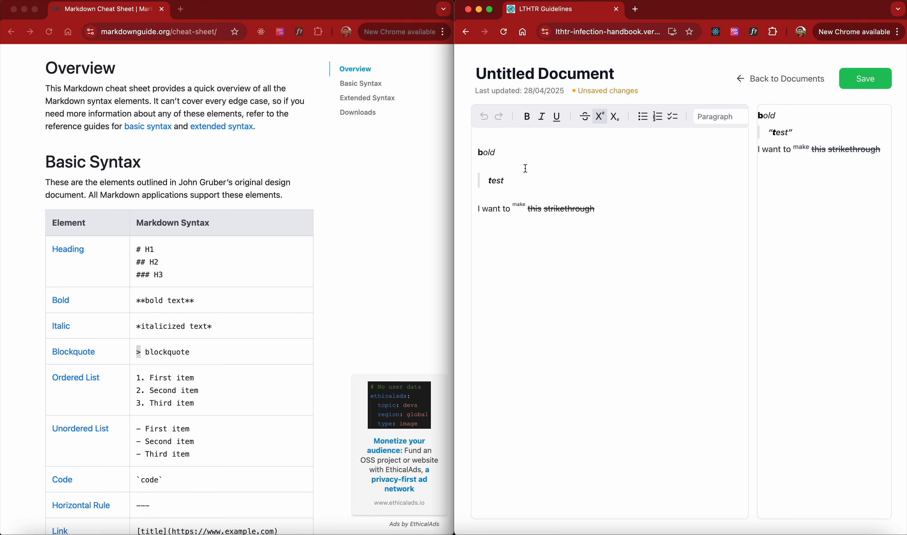
# Add a new italic line reading 'somethings' below 'bold' in rich text mode
pyautogui.click(527, 157)
pyautogui.press('Return')
pyautogui.write('some')
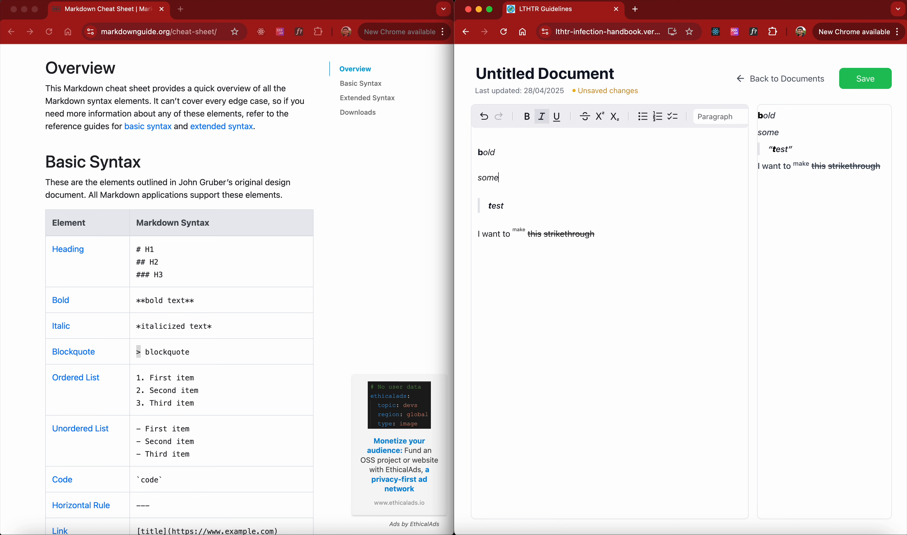
pyautogui.write('things')
# Apply strikethrough formatting to the word 'somethings'
pyautogui.doubleClick(527, 178)
pyautogui.click(584, 116)
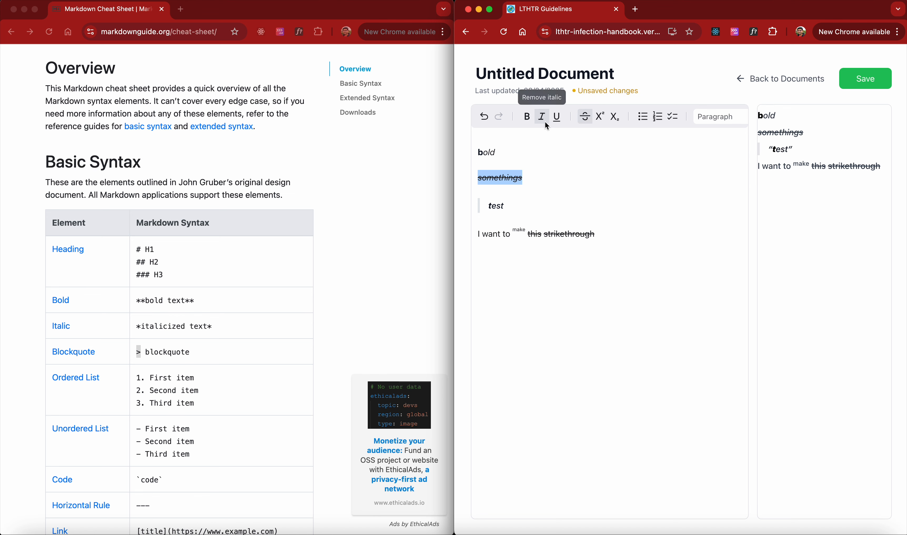
pyautogui.click(543, 117)
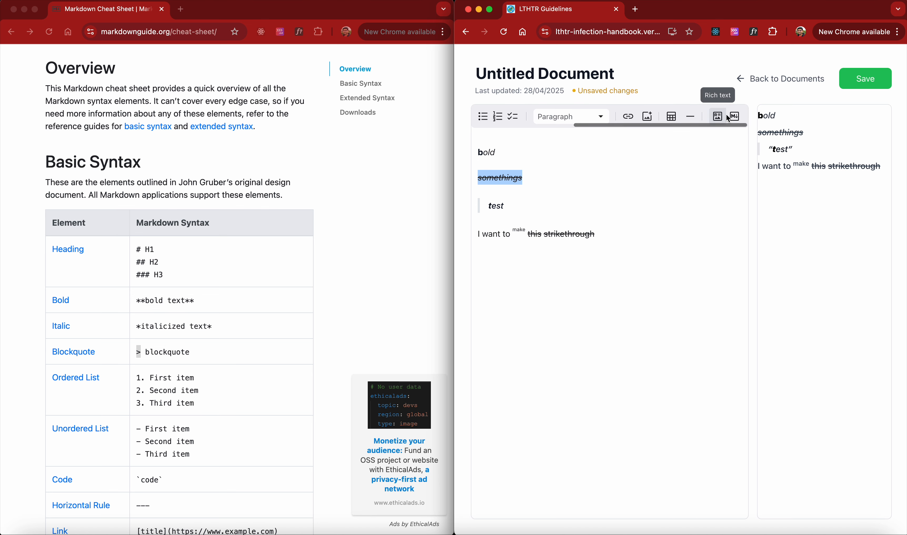
# Switch to source mode, inspect the 'somethings' markup, and delete all of the document's content
pyautogui.click(735, 117)
pyautogui.moveTo(545, 157); pyautogui.dragTo(493, 157)
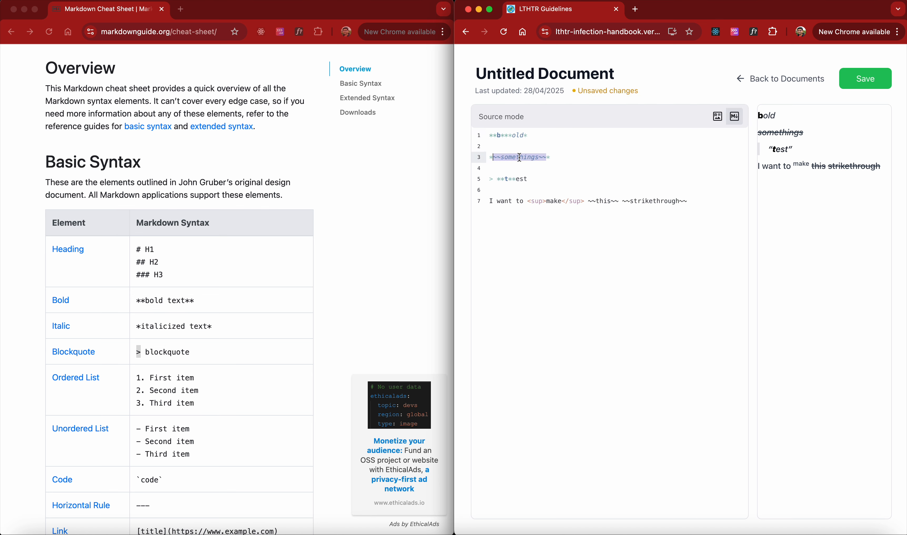
pyautogui.click(558, 156)
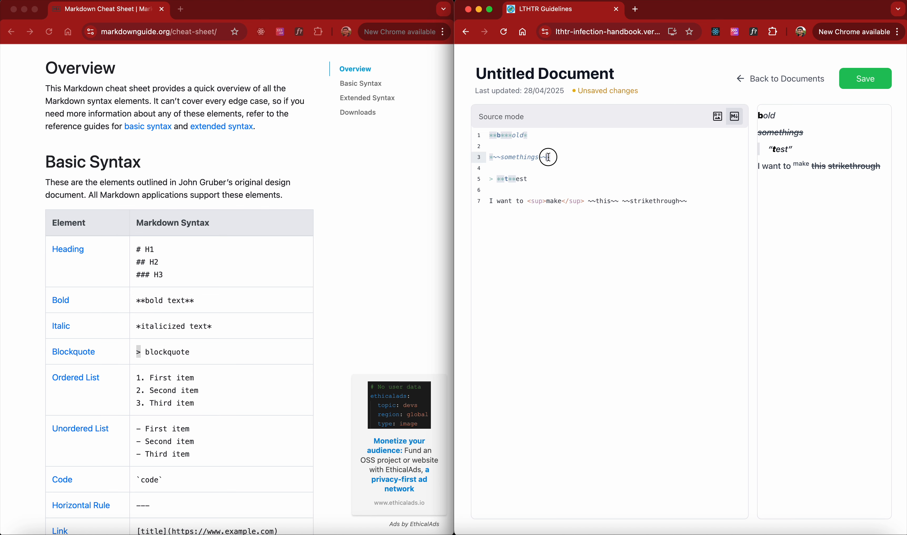
pyautogui.click(492, 158)
pyautogui.moveTo(493, 158); pyautogui.dragTo(489, 160)
pyautogui.scroll(-6, 225, 315)
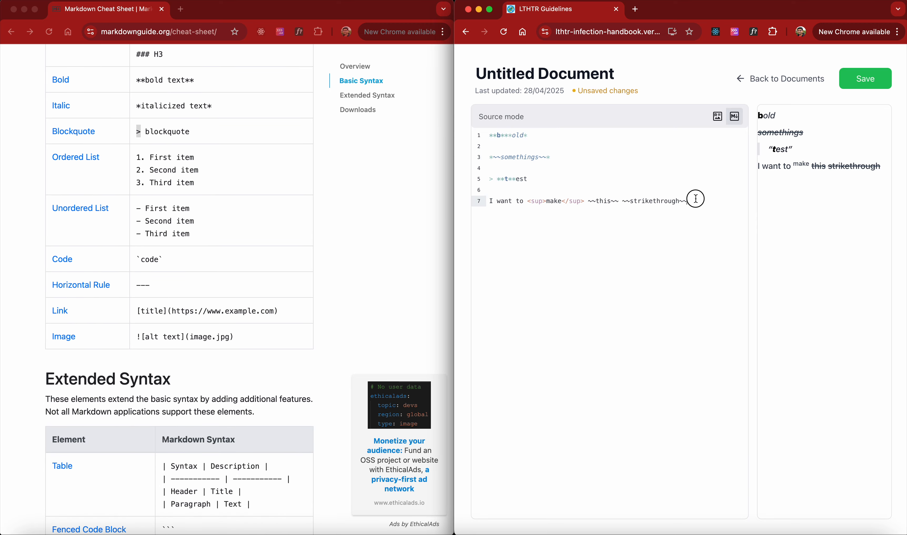
pyautogui.moveTo(693, 200); pyautogui.dragTo(479, 134)
pyautogui.press('BackSpace')
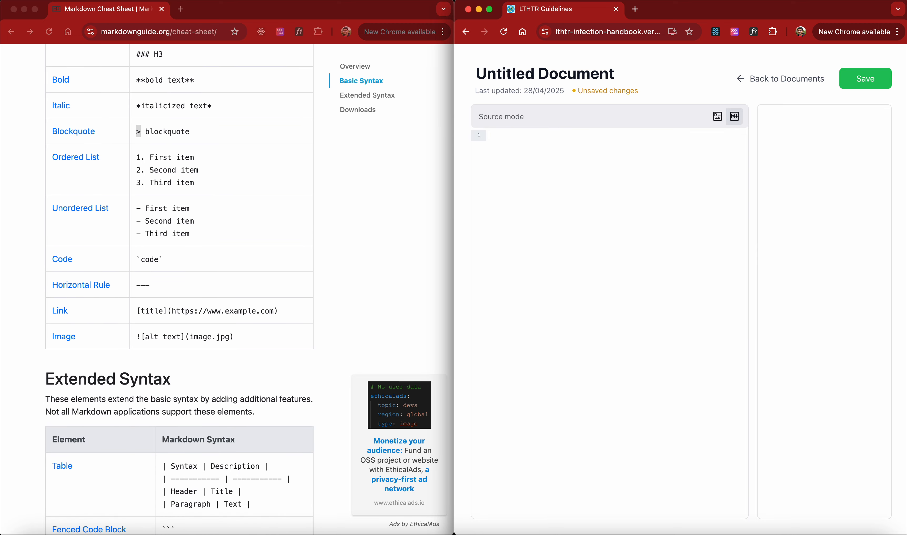
# Browse the Markdown cheat sheet's basic and extended syntax sections
pyautogui.scroll(-1, 177, 256)
pyautogui.scroll(-20, 178, 257)
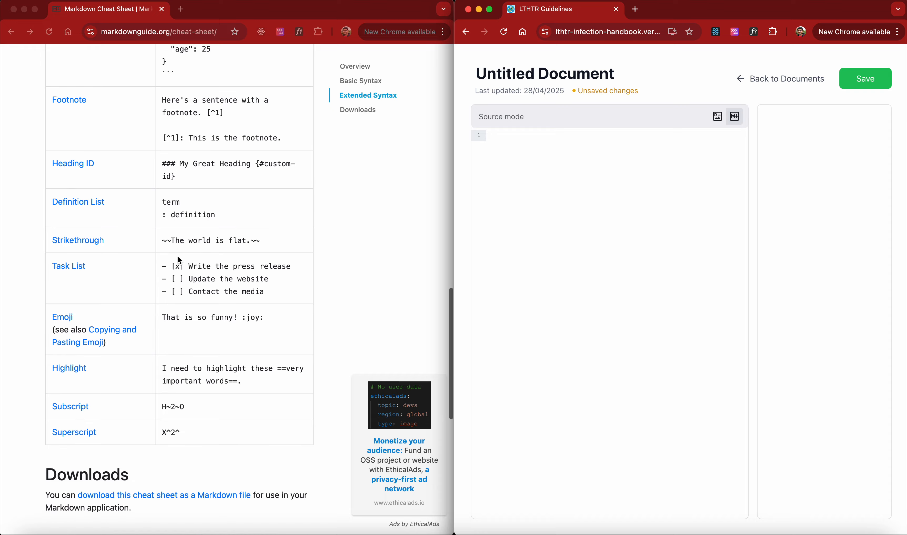
pyautogui.scroll(-5, 177, 256)
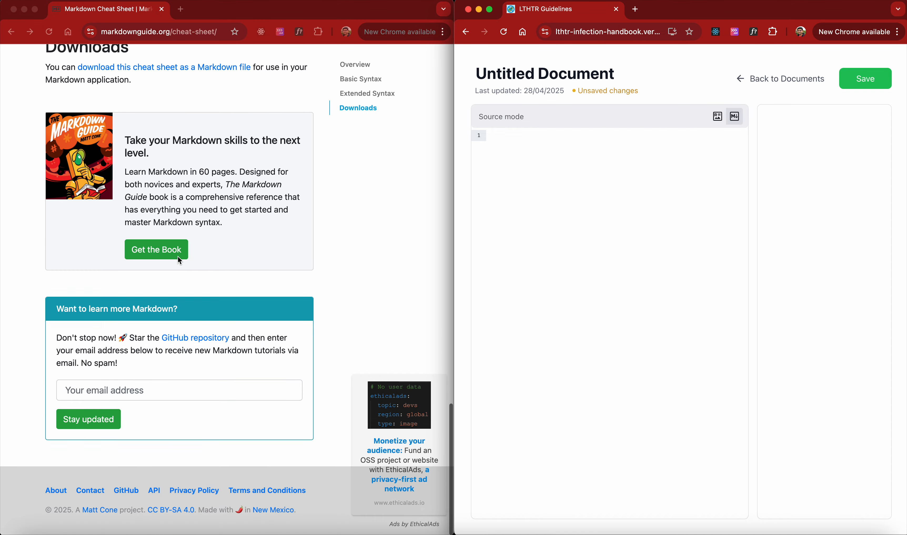
pyautogui.scroll(16, 176, 219)
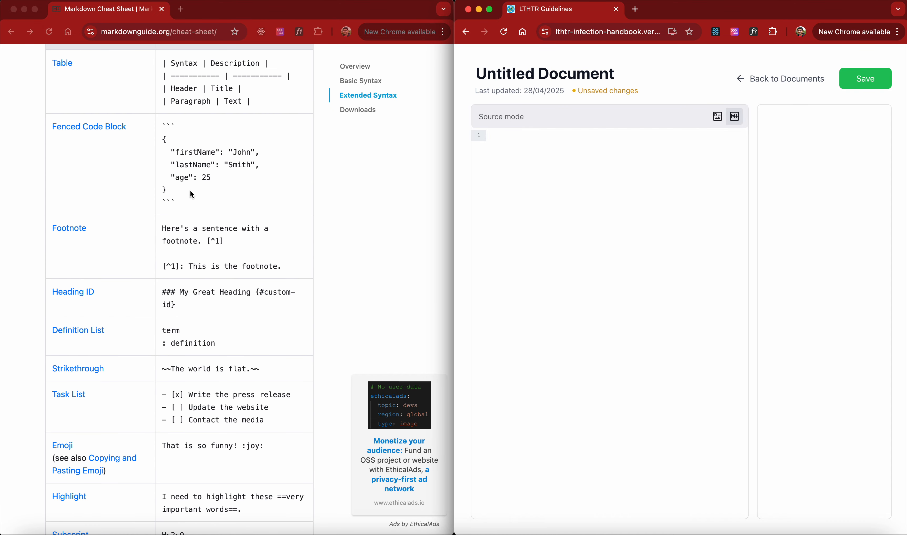
pyautogui.scroll(-5, 189, 191)
pyautogui.scroll(20, 190, 190)
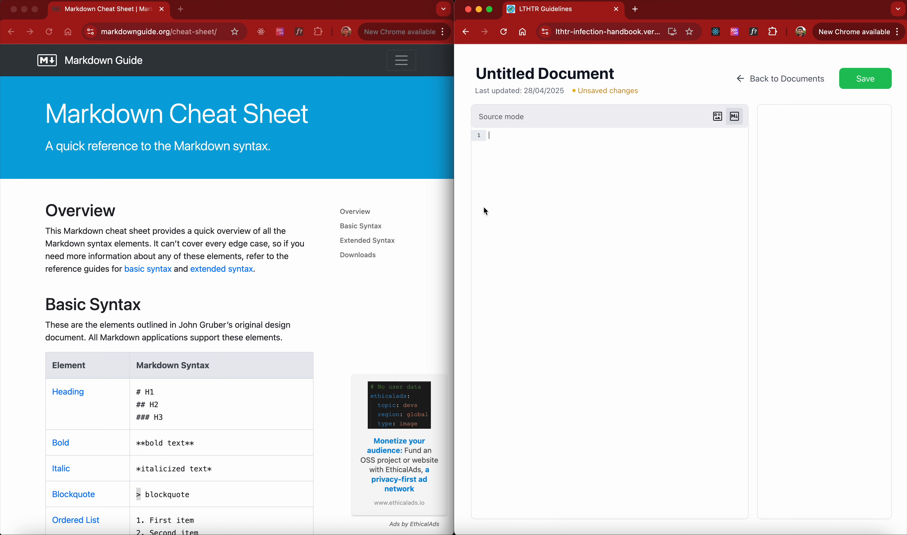
# Switch to rich text mode and enter 'Line 1' and 'Line 2' as separate paragraphs
pyautogui.click(716, 117)
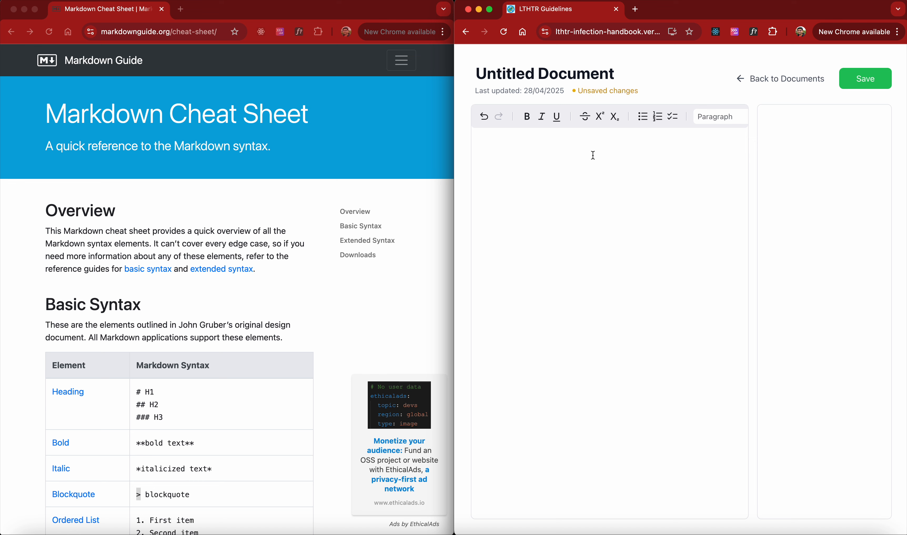
pyautogui.write('Line 1 ')
pyautogui.write('LIn')
pyautogui.press('BackSpace')
pyautogui.press('BackSpace')
pyautogui.write('in2')
pyautogui.press('BackSpace')
pyautogui.write('e2')
# Insert several empty paragraphs between Line 1 and Line 2
pyautogui.press('Left')
pyautogui.press('Up')
pyautogui.press('Right')
pyautogui.moveTo(758, 115); pyautogui.dragTo(778, 116)
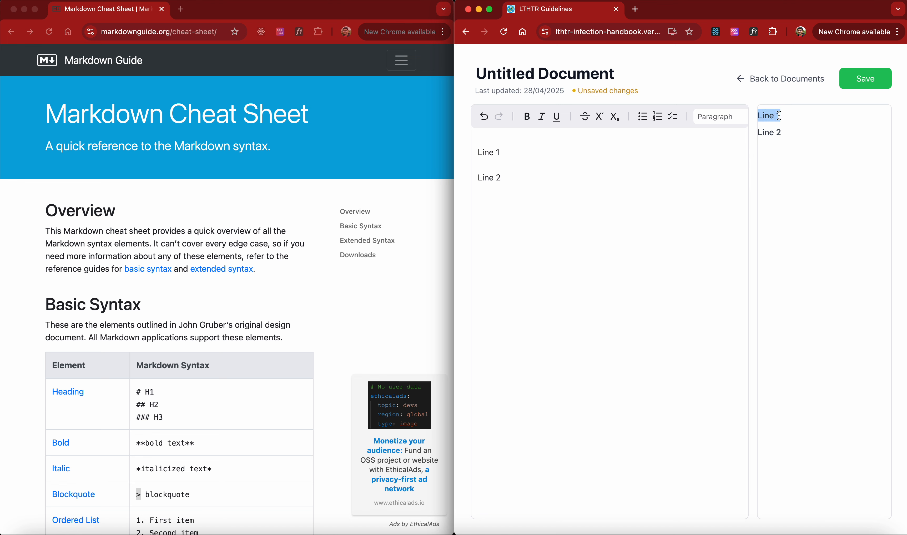
pyautogui.click(505, 161)
pyautogui.click(506, 154)
pyautogui.press('Return')
pyautogui.press('Return')
pyautogui.press('Return')
pyautogui.press('Return')
pyautogui.press('Return')
pyautogui.press('Return')
pyautogui.moveTo(485, 172); pyautogui.dragTo(492, 315)
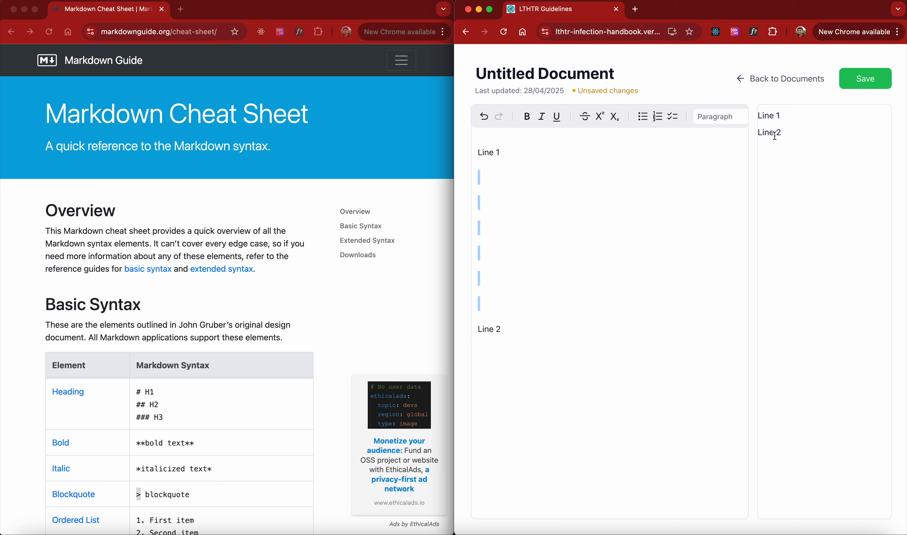
# Switch to source mode and delete the empty lines between Line 1 and Line 2
pyautogui.hscroll(5, 709, 117)
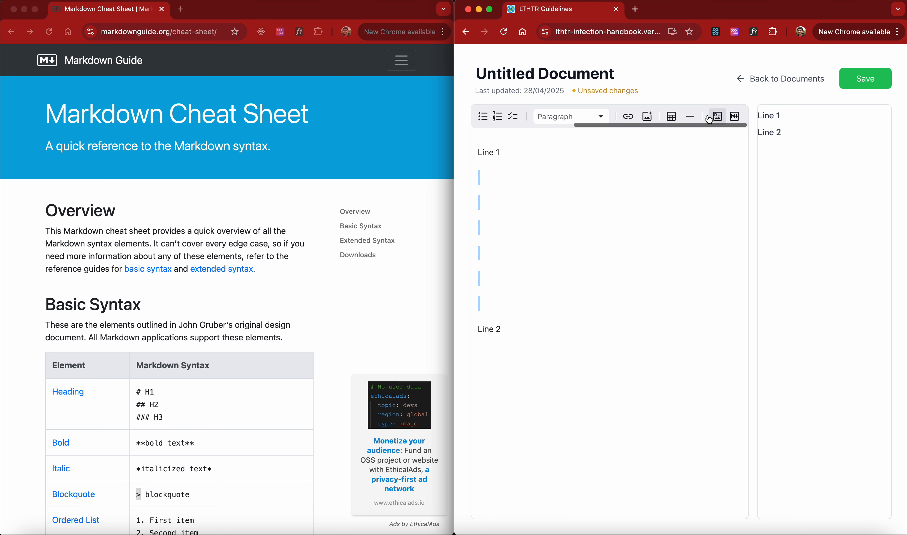
pyautogui.click(565, 211)
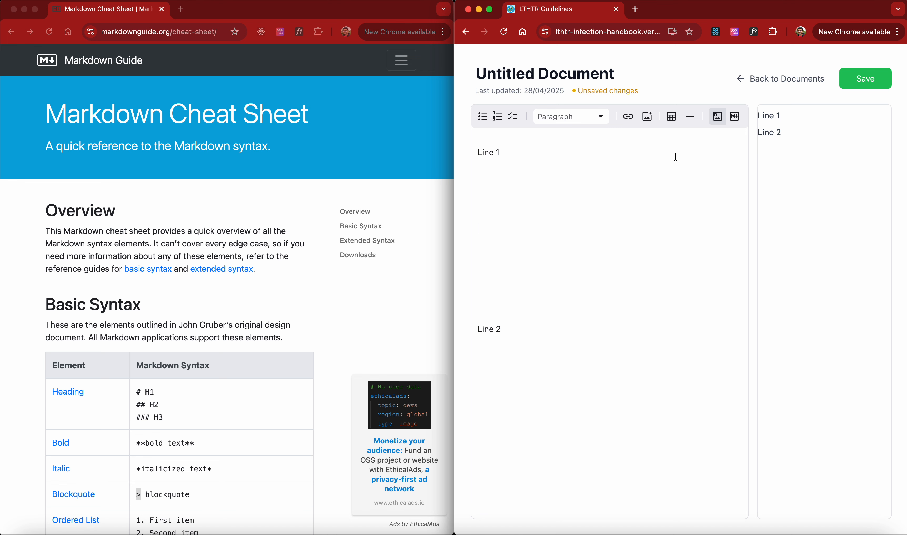
pyautogui.click(735, 117)
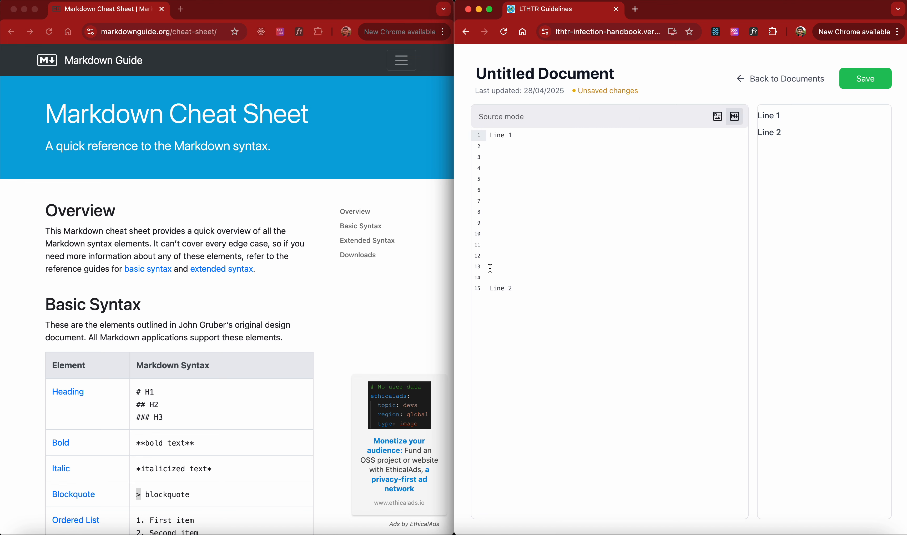
pyautogui.click(489, 289)
pyautogui.press('BackSpace')
pyautogui.press('BackSpace')
pyautogui.press('BackSpace')
pyautogui.press('BackSpace')
pyautogui.press('BackSpace')
pyautogui.press('BackSpace')
pyautogui.press('BackSpace')
pyautogui.press('BackSpace')
pyautogui.press('BackSpace')
pyautogui.press('BackSpace')
pyautogui.press('BackSpace')
pyautogui.press('BackSpace')
pyautogui.press('BackSpace')
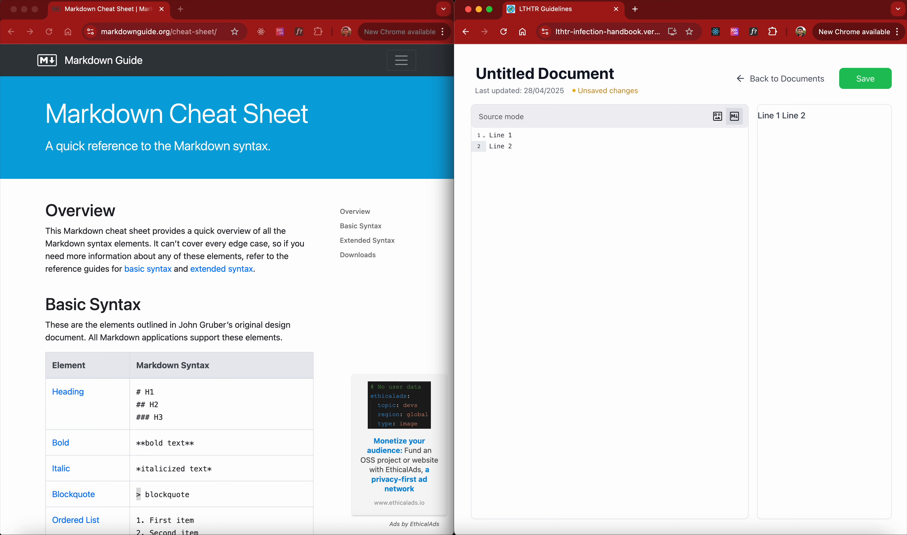
# Insert twelve lines each containing a single backslash between Line 1 and Line 2 as hard line breaks
pyautogui.press('Up')
pyautogui.press('Return')
pyautogui.write('/')
pyautogui.press('BackSpace')
pyautogui.write('\\')
pyautogui.press('Return')
pyautogui.write('\\')
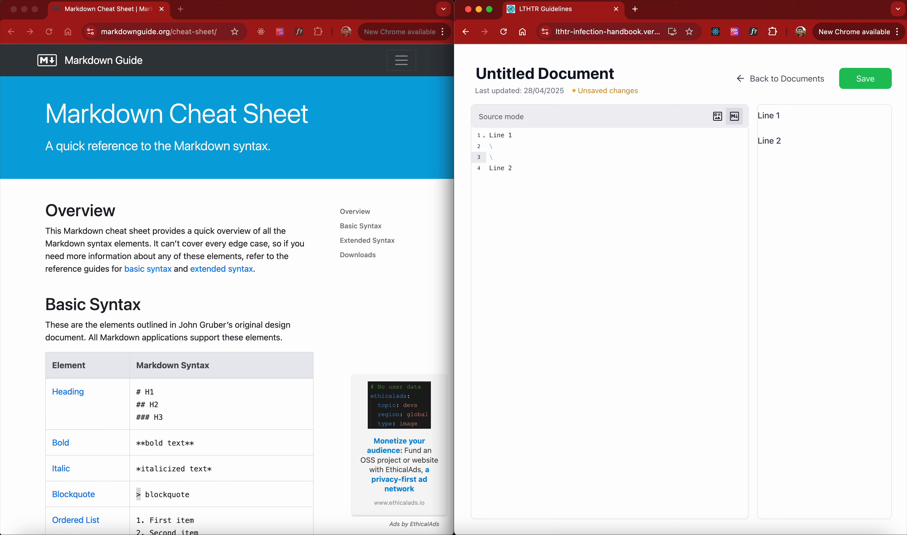
pyautogui.press('Return')
pyautogui.write('\\')
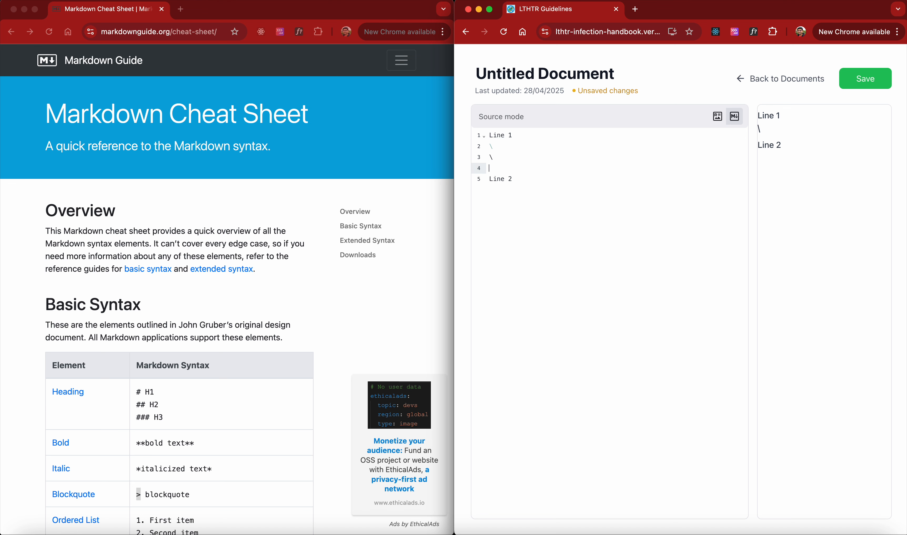
pyautogui.press('Return')
pyautogui.write('\\')
pyautogui.press('Return')
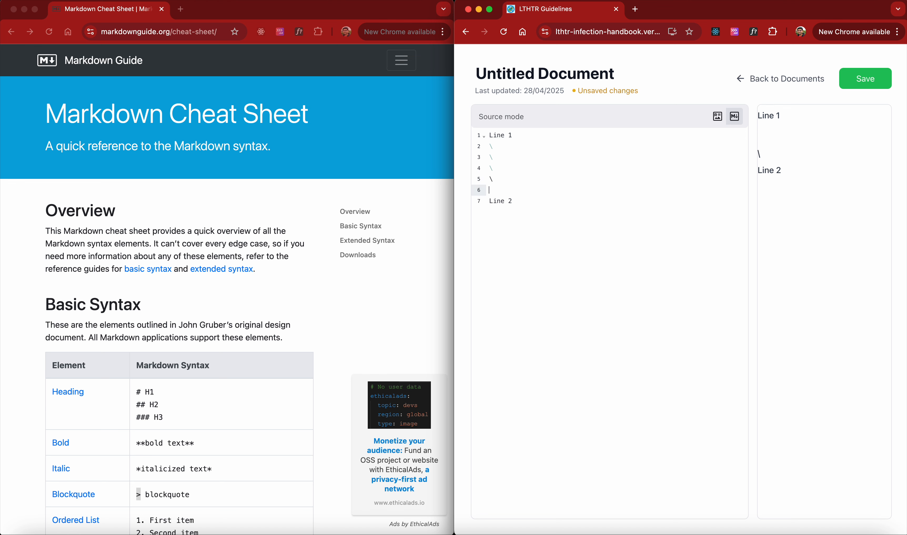
pyautogui.write('\\')
pyautogui.press('Return')
pyautogui.write('\\')
pyautogui.press('Return')
pyautogui.write('\\')
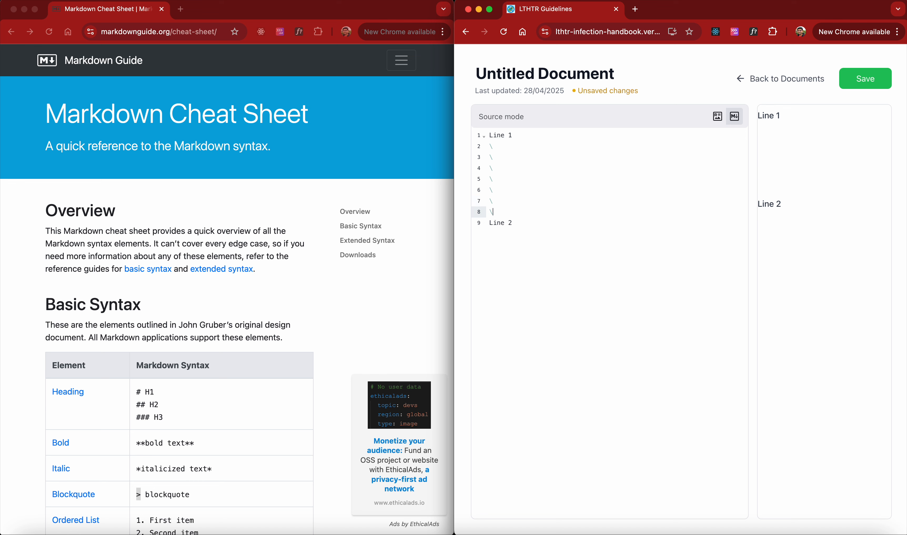
pyautogui.press('Return')
pyautogui.write('\\')
pyautogui.press('Return')
pyautogui.write('\\')
pyautogui.press('Return')
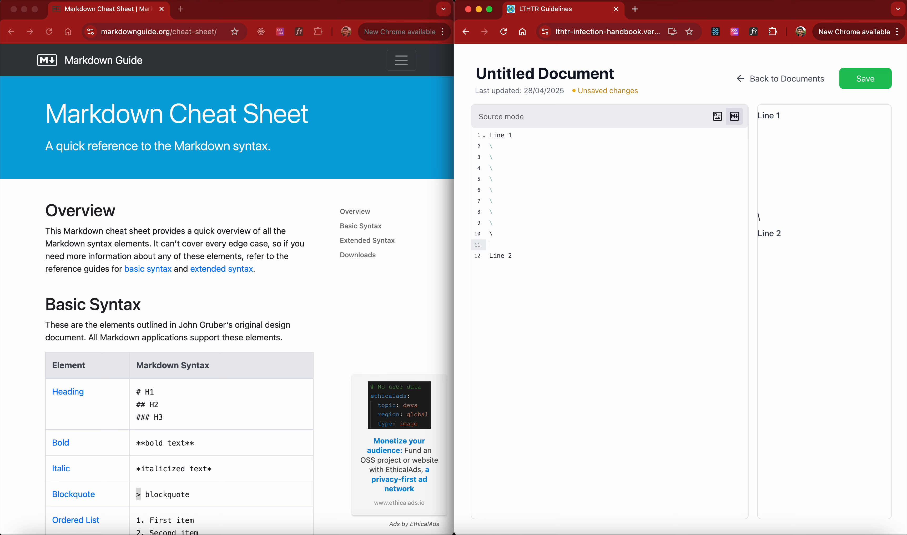
pyautogui.write('\\')
pyautogui.press('Return')
pyautogui.write('\\')
pyautogui.press('Return')
pyautogui.write('\\')
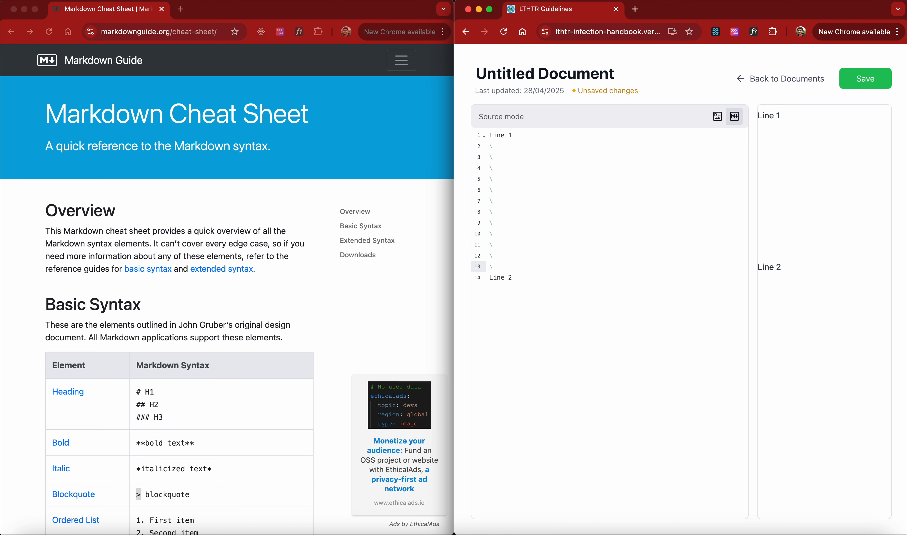
# Switch to rich text mode and back to source mode to compare how the backslash lines are converted
pyautogui.click(720, 116)
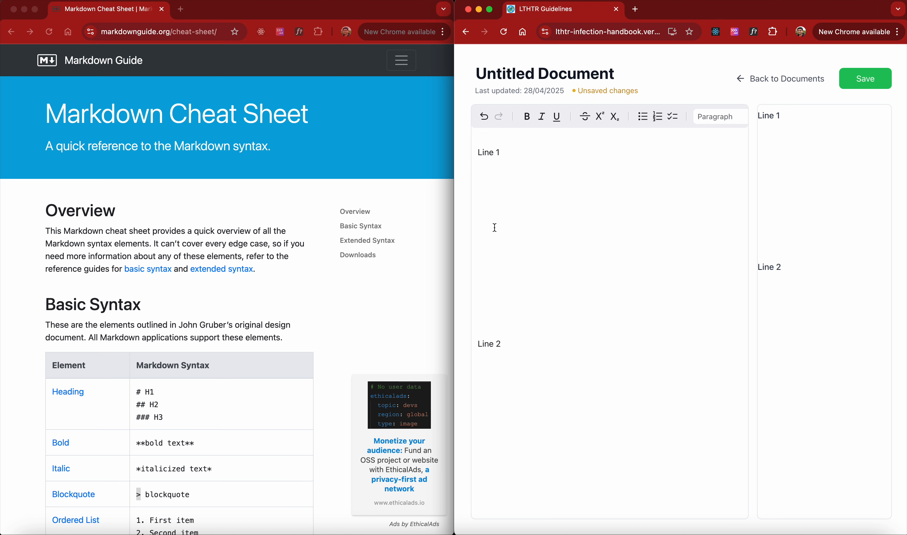
pyautogui.hscroll(5, 731, 117)
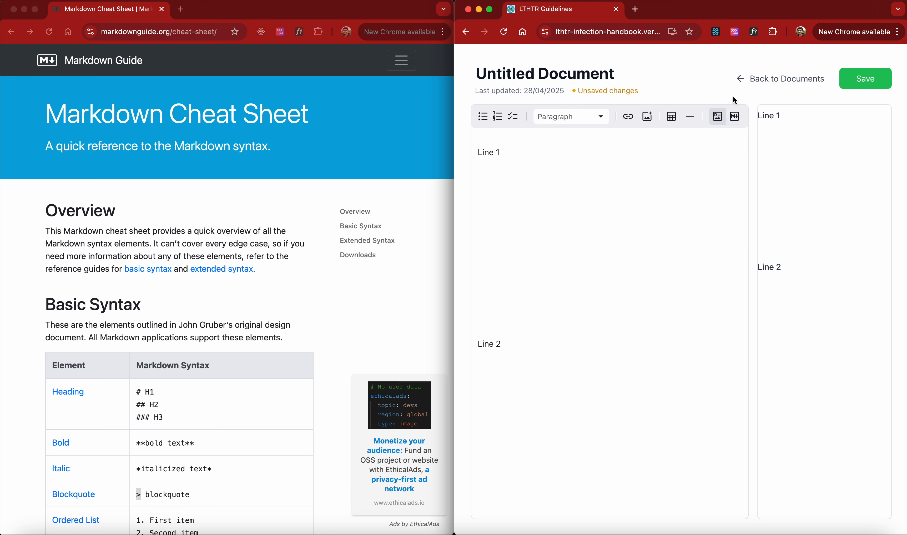
pyautogui.click(735, 117)
pyautogui.click(516, 156)
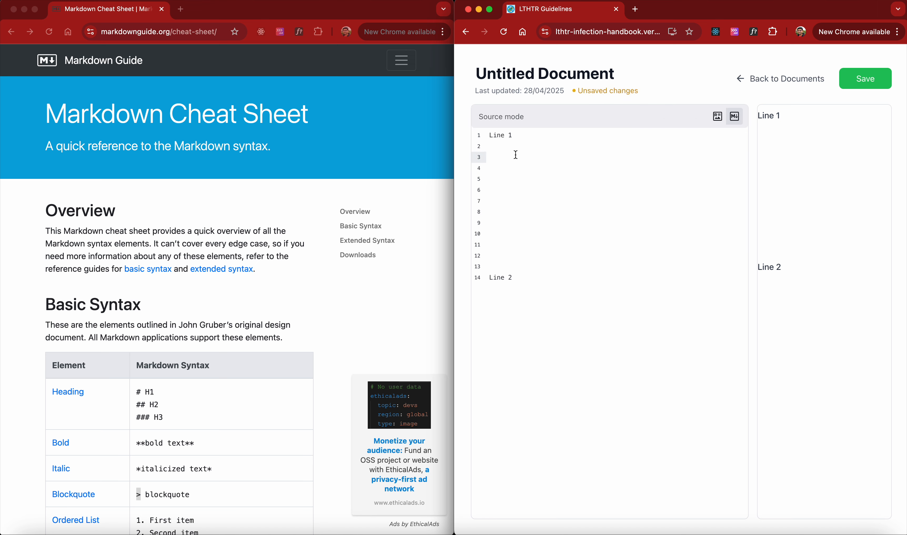
pyautogui.moveTo(504, 150); pyautogui.dragTo(502, 269)
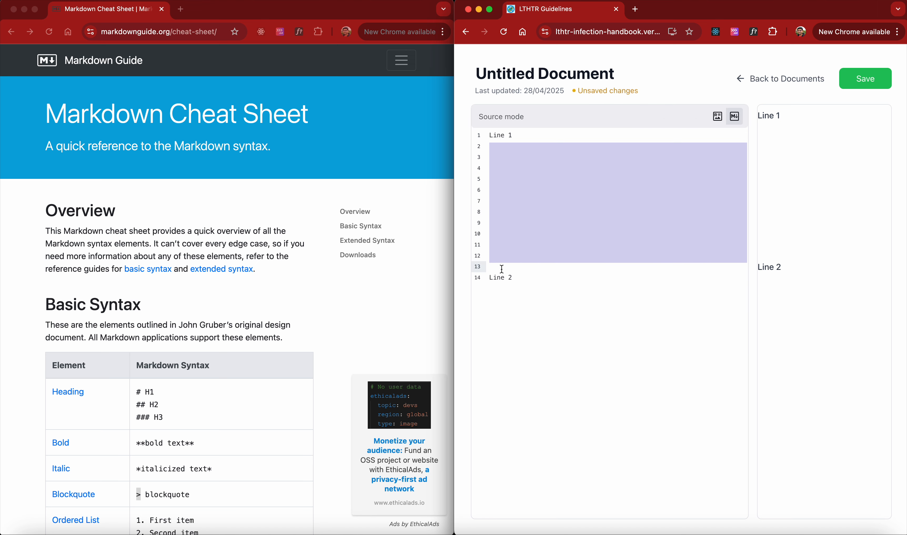
pyautogui.click(502, 270)
pyautogui.click(717, 117)
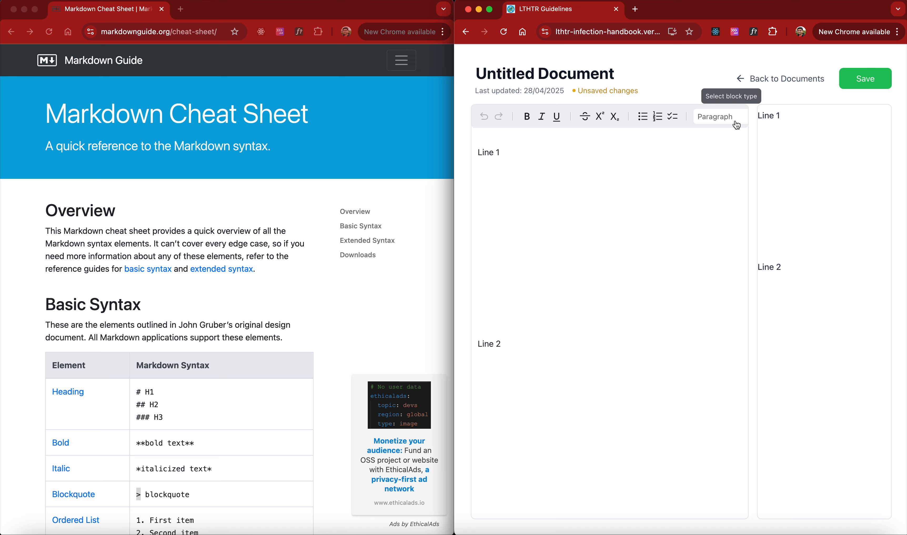
pyautogui.hscroll(3, 736, 120)
pyautogui.click(735, 117)
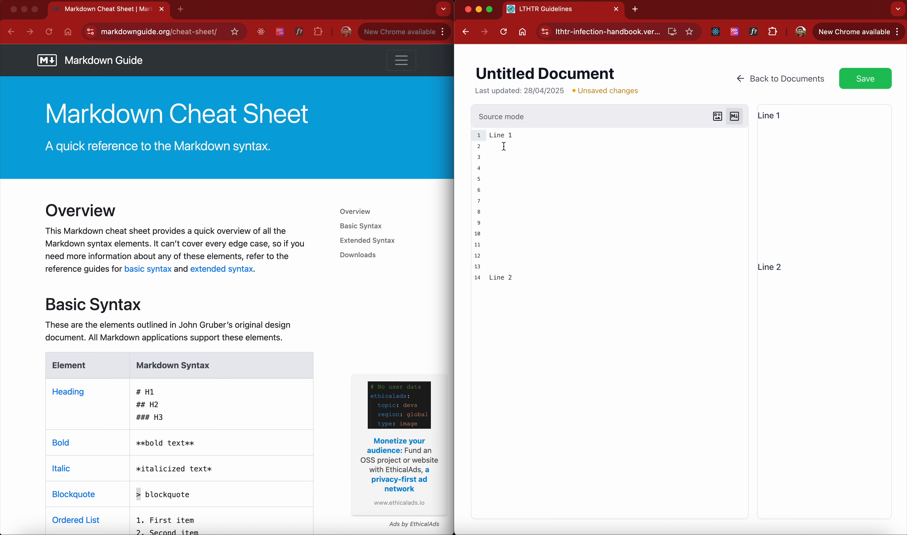
# Delete the empty lines between Line 1 and Line 2 in the source, leaving a single blank line
pyautogui.moveTo(505, 147); pyautogui.dragTo(502, 243)
pyautogui.click(503, 267)
pyautogui.press('BackSpace')
pyautogui.press('BackSpace')
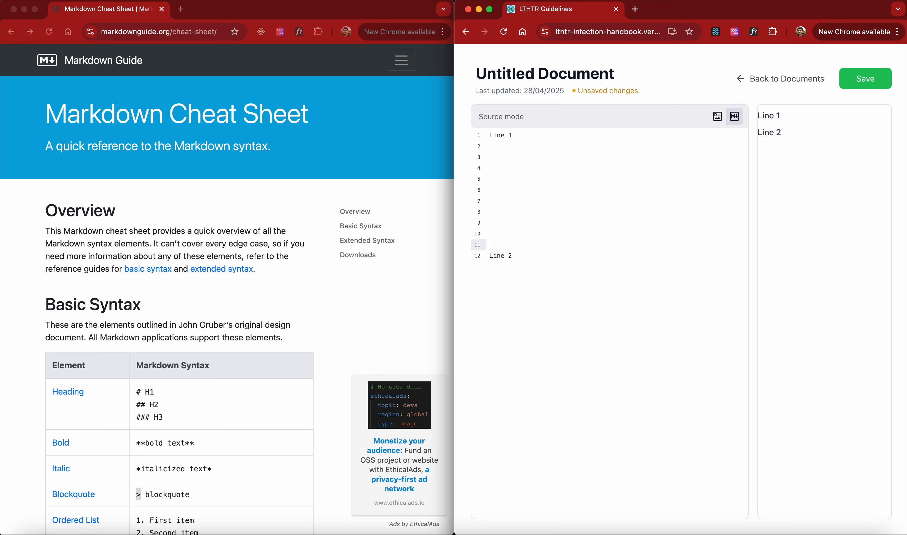
pyautogui.press('BackSpace')
pyautogui.press('BackSpace')
pyautogui.press('BackSpace')
pyautogui.press('BackSpace')
pyautogui.press('BackSpace')
pyautogui.press('BackSpace')
pyautogui.press('BackSpace')
pyautogui.press('BackSpace')
pyautogui.press('BackSpace')
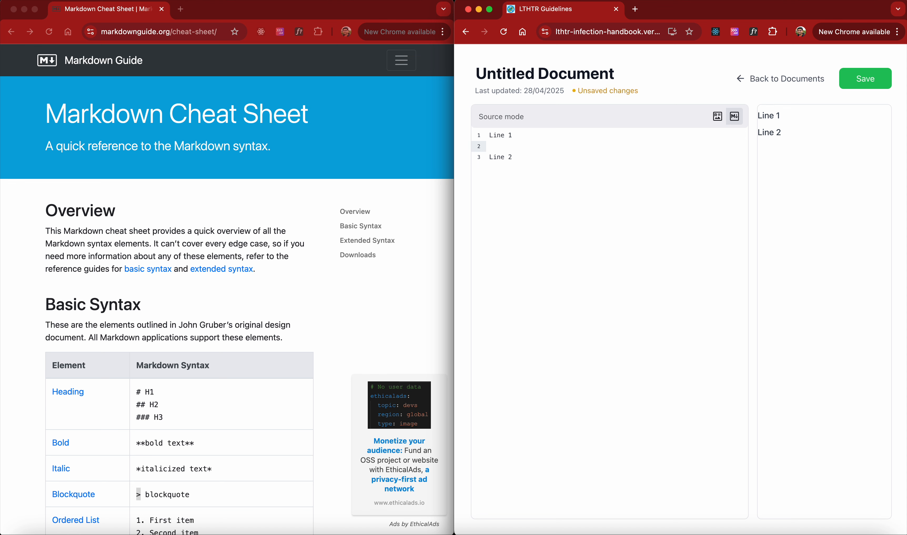
# Insert seven lines each containing a single backslash between Line 1 and Line 2
pyautogui.write('\\')
pyautogui.press('Down')
pyautogui.write('\\')
pyautogui.press('BackSpace')
pyautogui.press('Up')
pyautogui.press('Return')
pyautogui.write('\\')
pyautogui.press('Return')
pyautogui.write('\\')
pyautogui.press('Return')
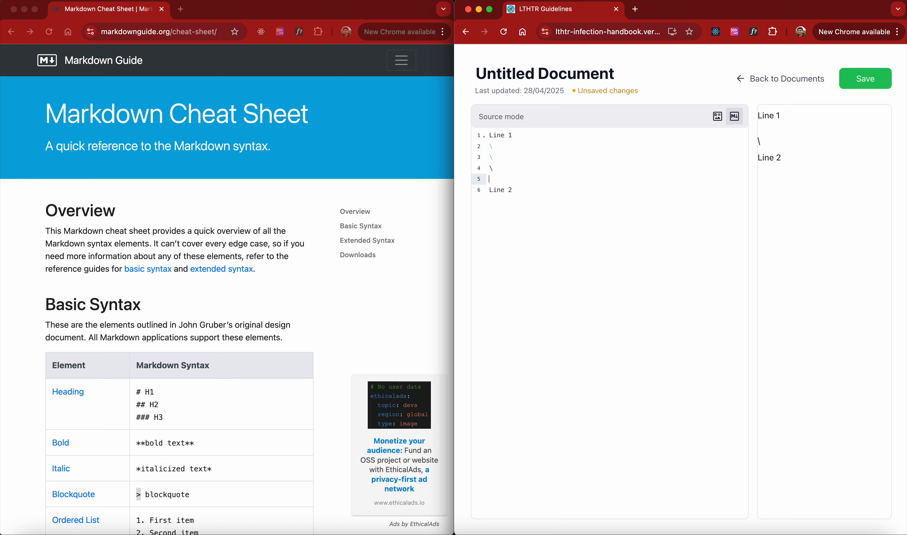
pyautogui.write('\\')
pyautogui.press('Return')
pyautogui.write('\\')
pyautogui.press('Return')
pyautogui.write('\\')
pyautogui.press('Return')
pyautogui.write('\\')
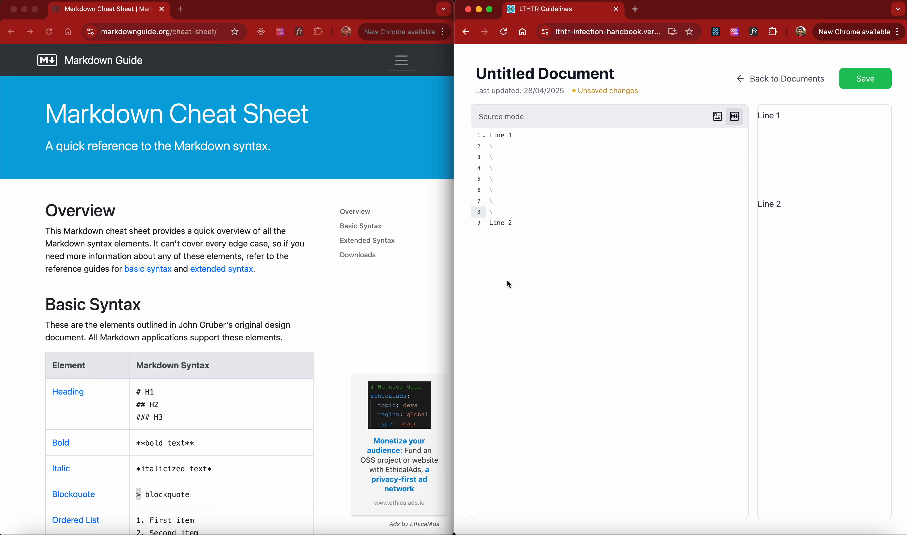
# Delete the backslash lines and the blank line so Line 1 and Line 2 sit on consecutive source lines
pyautogui.moveTo(495, 212); pyautogui.dragTo(491, 148)
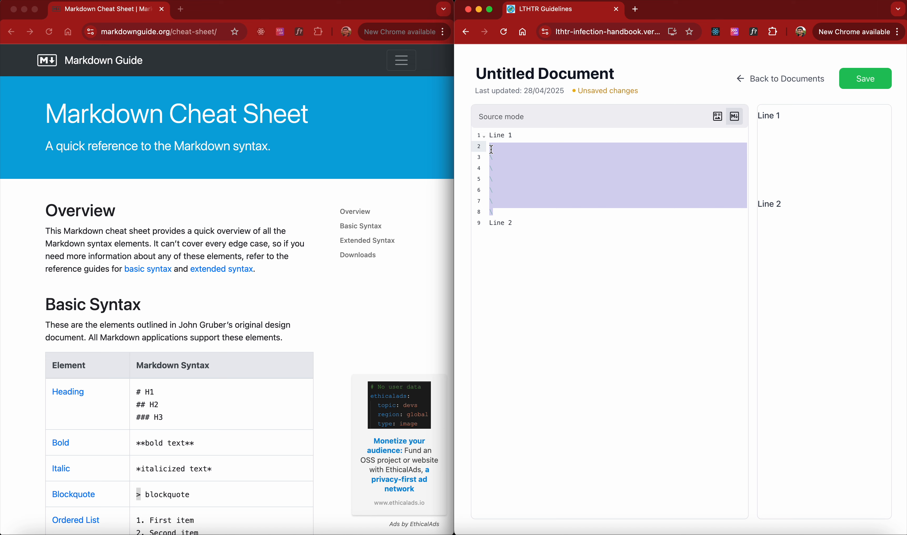
pyautogui.press('BackSpace')
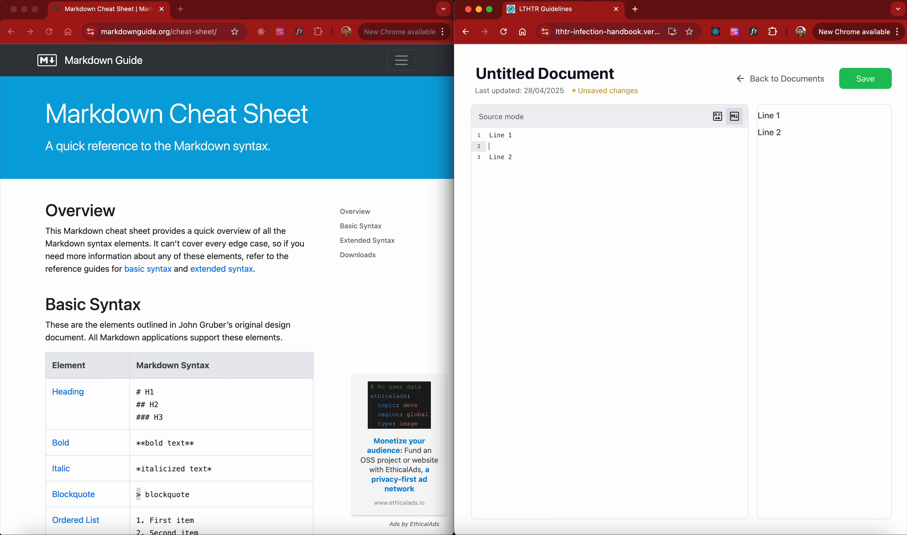
pyautogui.press('BackSpace')
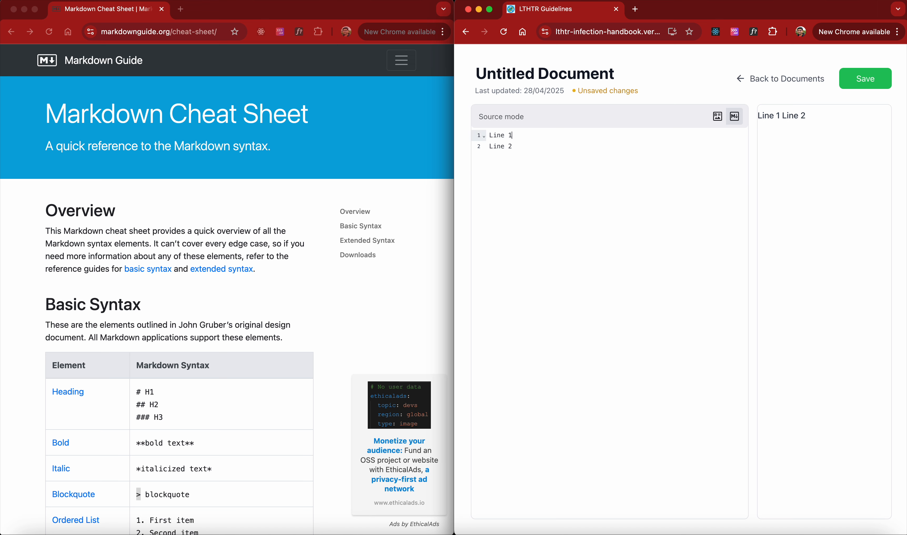
pyautogui.press('Return')
pyautogui.click(501, 158)
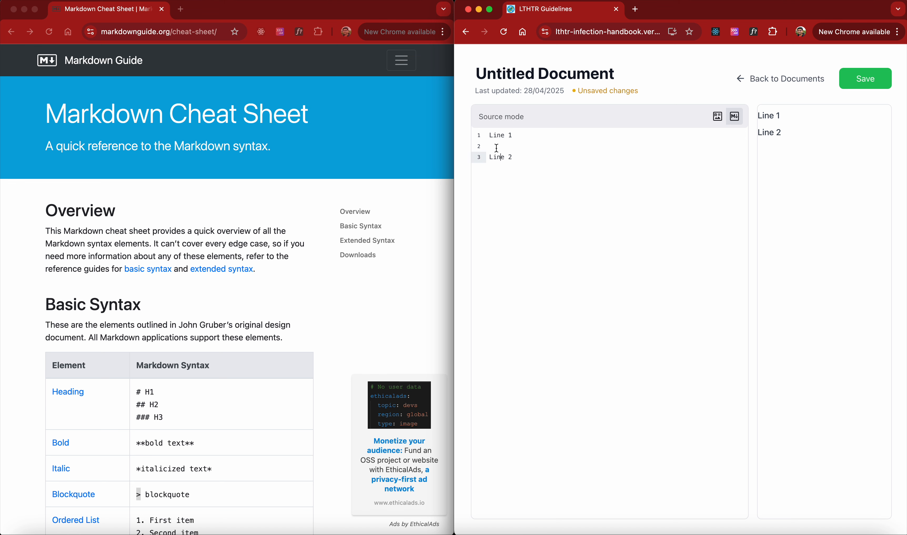
pyautogui.click(497, 149)
pyautogui.press('BackSpace')
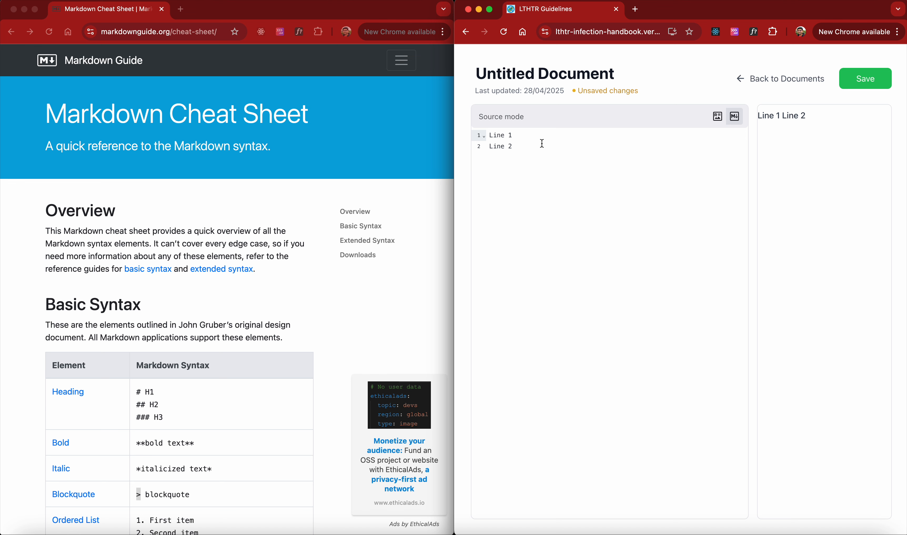
# Add a new line 'Line 3' directly below Line 2 in the source
pyautogui.moveTo(763, 117); pyautogui.dragTo(819, 122)
pyautogui.click(817, 119)
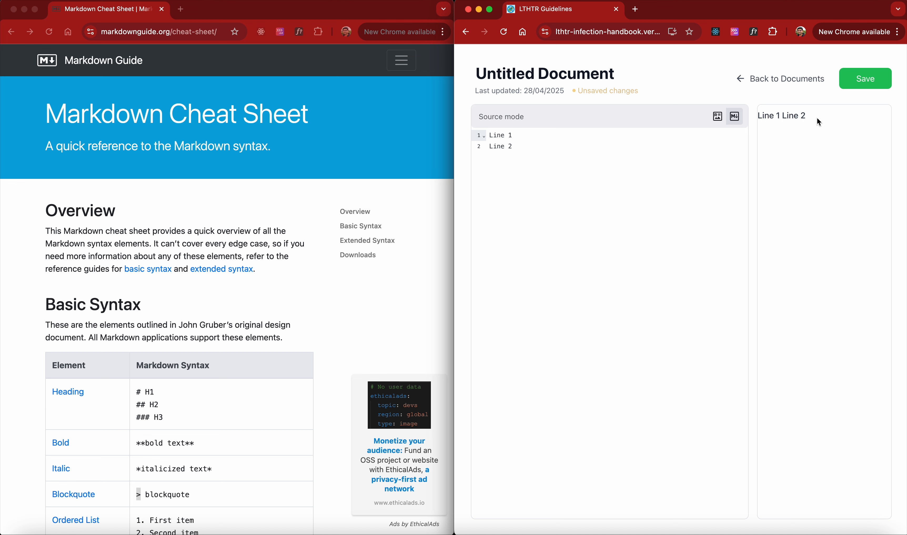
pyautogui.click(547, 146)
pyautogui.press('Return')
pyautogui.write('Line')
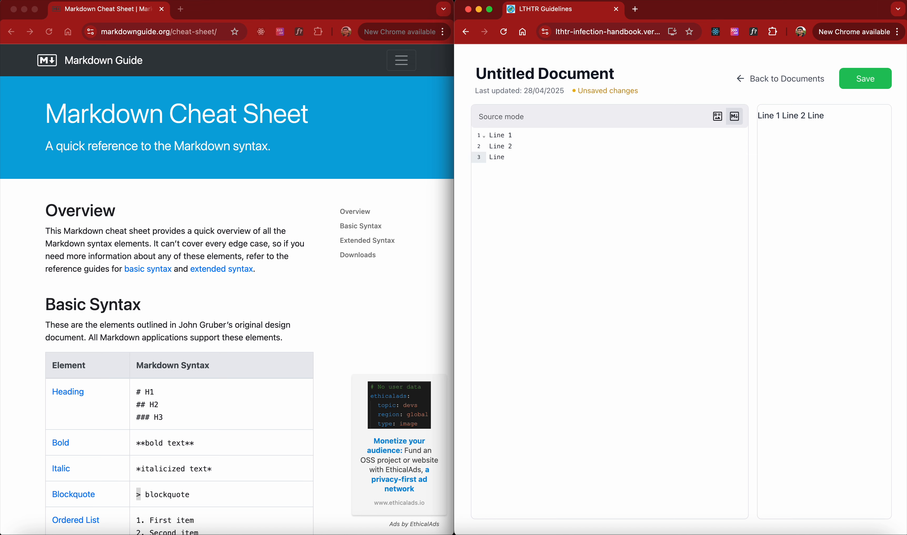
pyautogui.write(' 3')
# Switch to rich text mode and back to source to compare how the three lines render
pyautogui.click(718, 117)
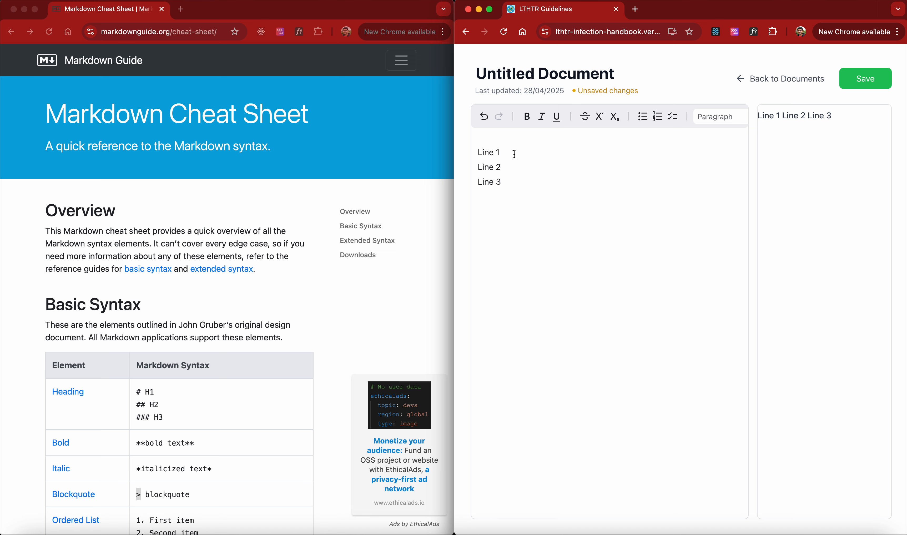
pyautogui.hscroll(5, 555, 123)
pyautogui.click(735, 116)
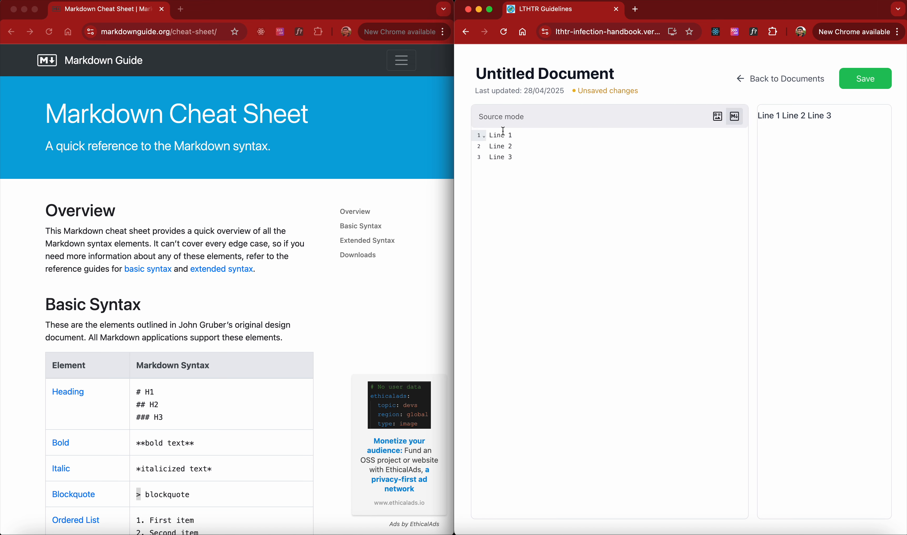
pyautogui.click(765, 113)
pyautogui.moveTo(766, 113); pyautogui.dragTo(843, 119)
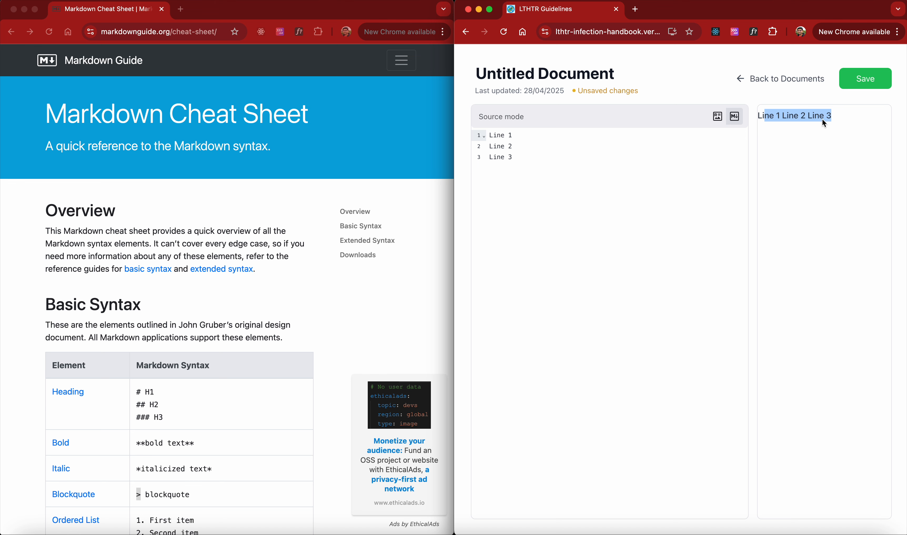
# Insert blank lines after Line 1 and after Line 2 to make three separate paragraphs
pyautogui.click(521, 135)
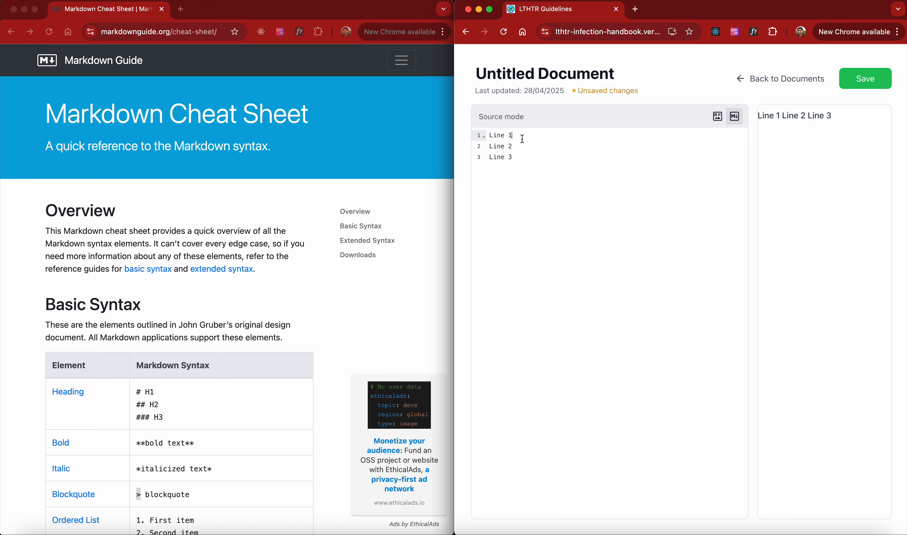
pyautogui.press('Return')
pyautogui.press('Down')
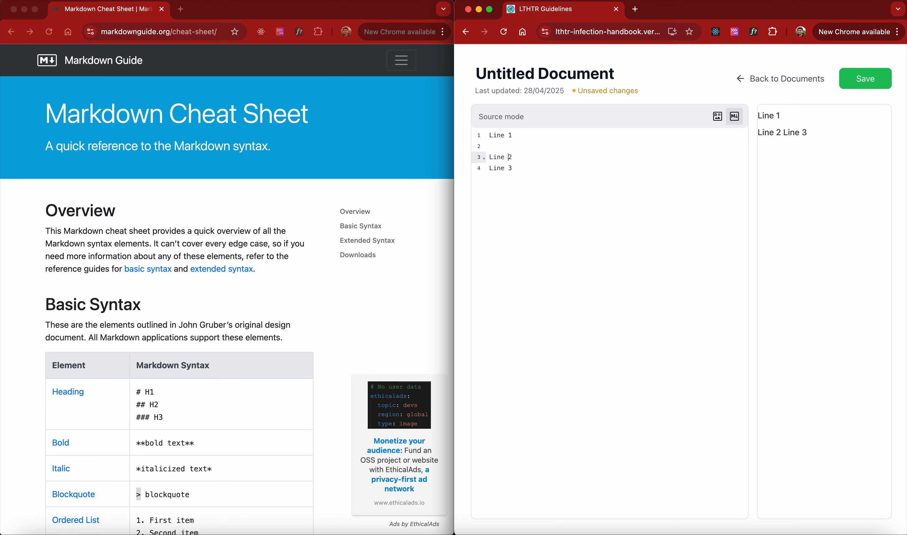
pyautogui.press('Right')
pyautogui.press('Return')
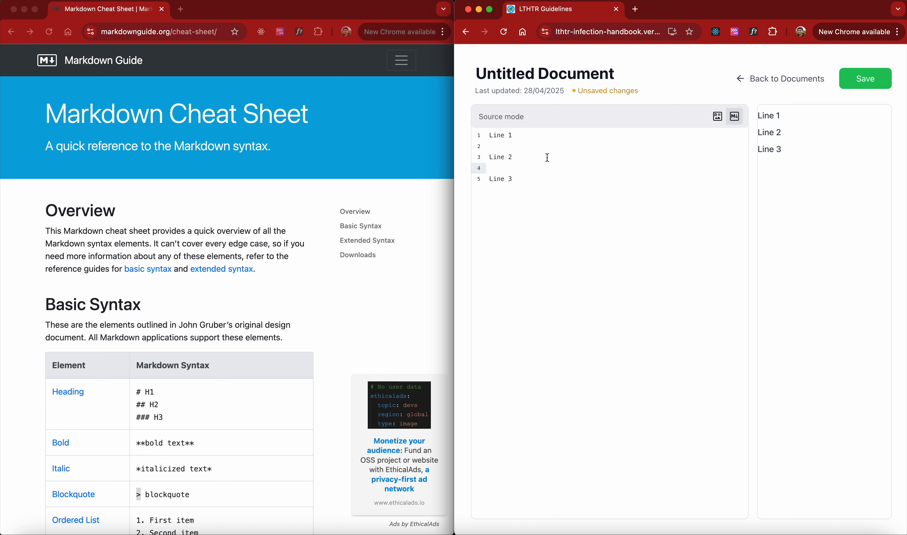
# Remove the blank line between Line 1 and Line 2, keeping the blank line before Line 3
pyautogui.click(506, 149)
pyautogui.moveTo(757, 116); pyautogui.dragTo(781, 117)
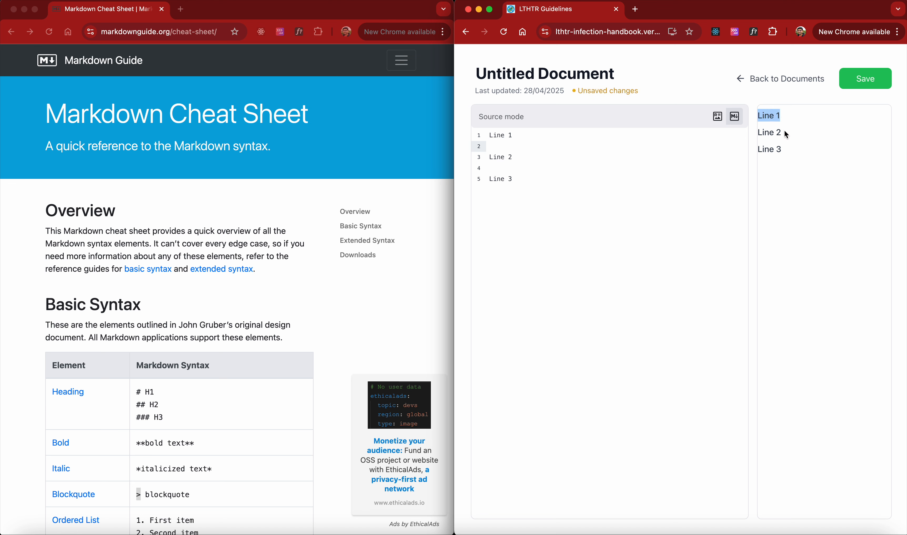
pyautogui.click(748, 134)
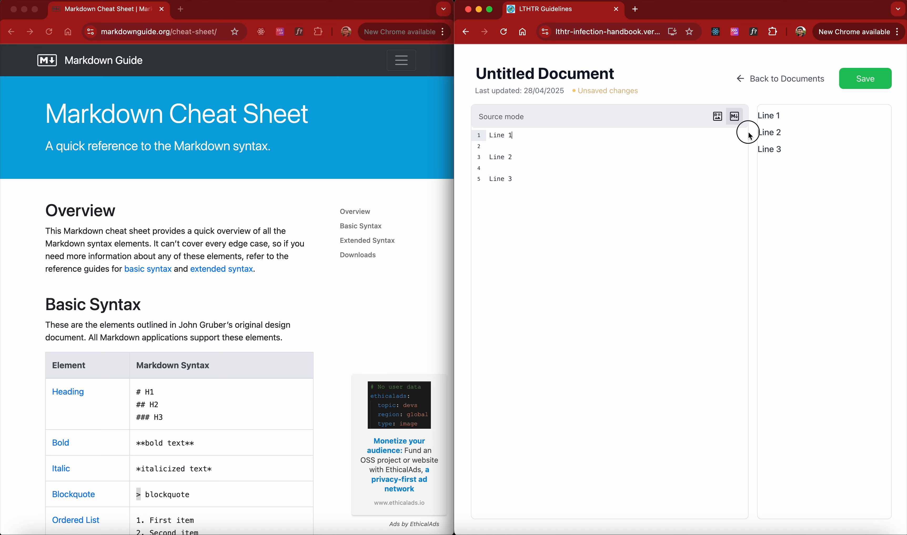
pyautogui.click(505, 147)
pyautogui.press('BackSpace')
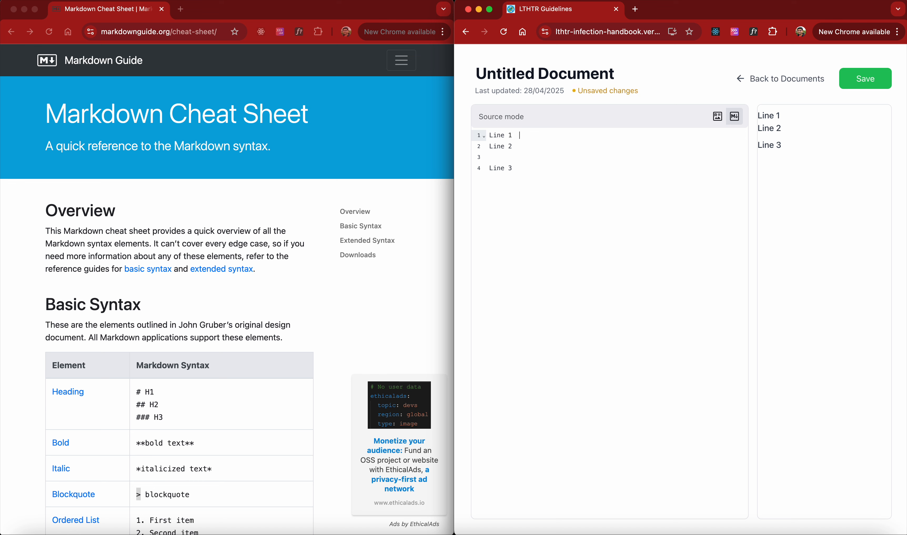
# Examine the spacing between Line 1, Line 2 and Line 3 in the source and the preview
pyautogui.moveTo(513, 136); pyautogui.dragTo(523, 137)
pyautogui.click(523, 138)
pyautogui.moveTo(493, 146); pyautogui.dragTo(521, 147)
pyautogui.click(526, 136)
pyautogui.moveTo(758, 116)
pyautogui.mouseDown()
pyautogui.moveTo(779, 118)
pyautogui.moveTo(759, 120)
pyautogui.mouseUp()
pyautogui.click(781, 124)
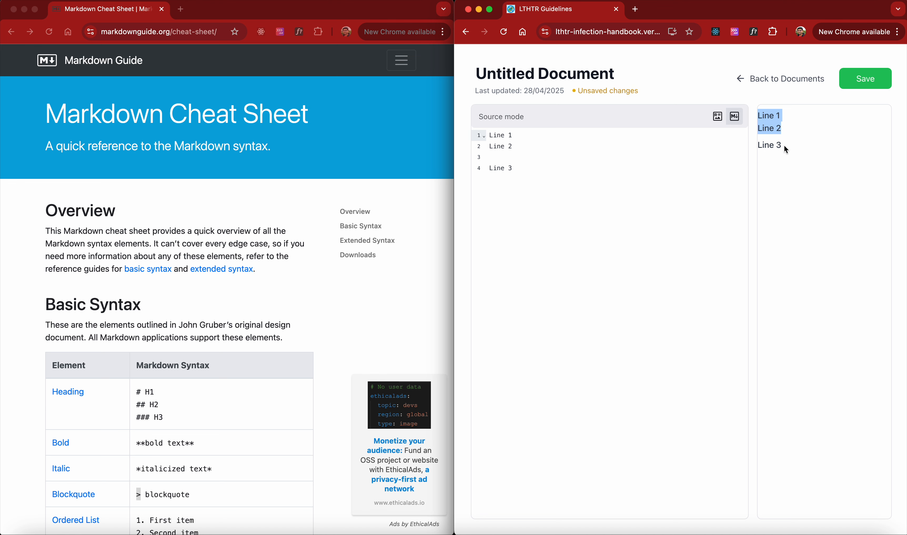
pyautogui.moveTo(784, 144); pyautogui.dragTo(754, 117)
pyautogui.click(788, 118)
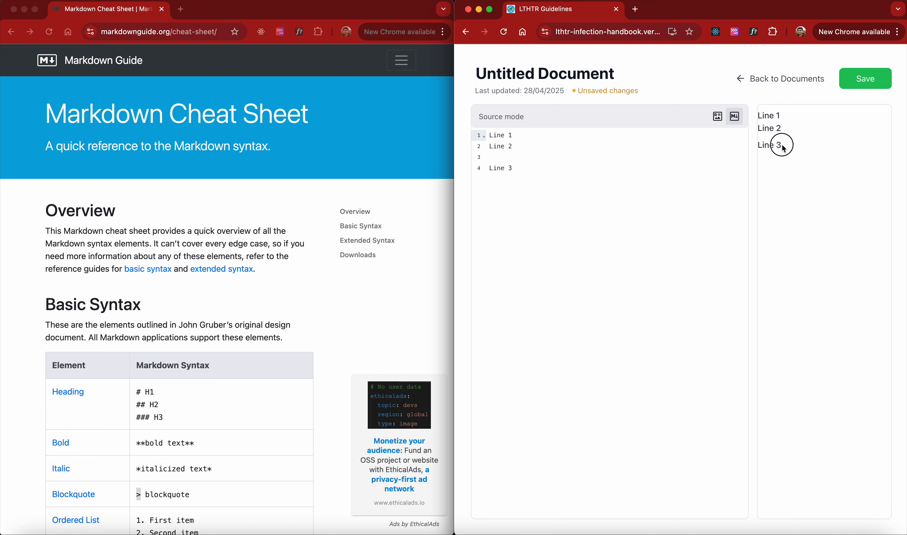
pyautogui.moveTo(783, 146); pyautogui.dragTo(759, 116)
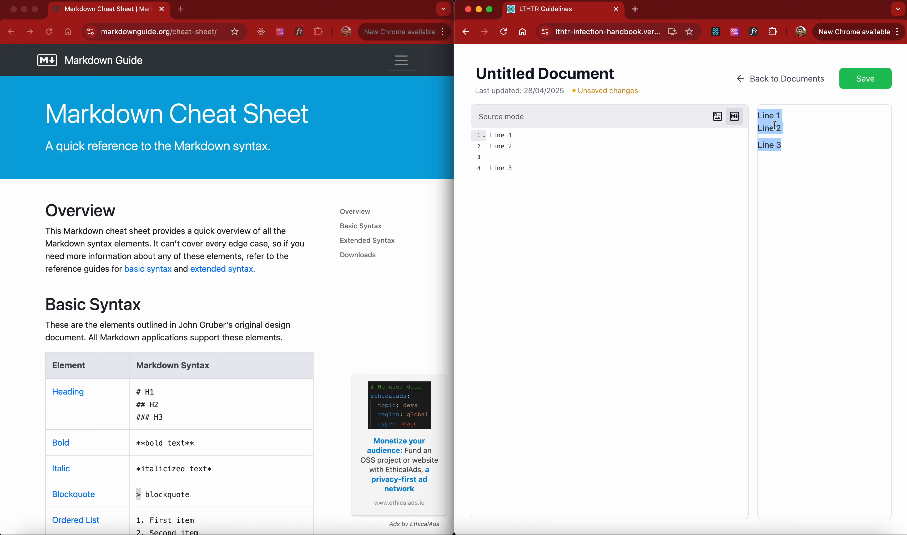
pyautogui.click(790, 146)
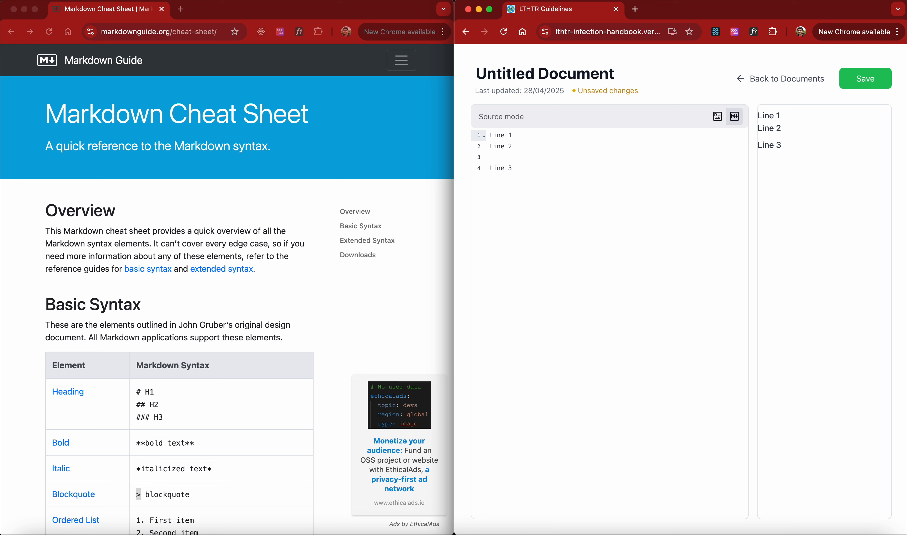
pyautogui.click(527, 147)
pyautogui.moveTo(758, 114); pyautogui.dragTo(785, 147)
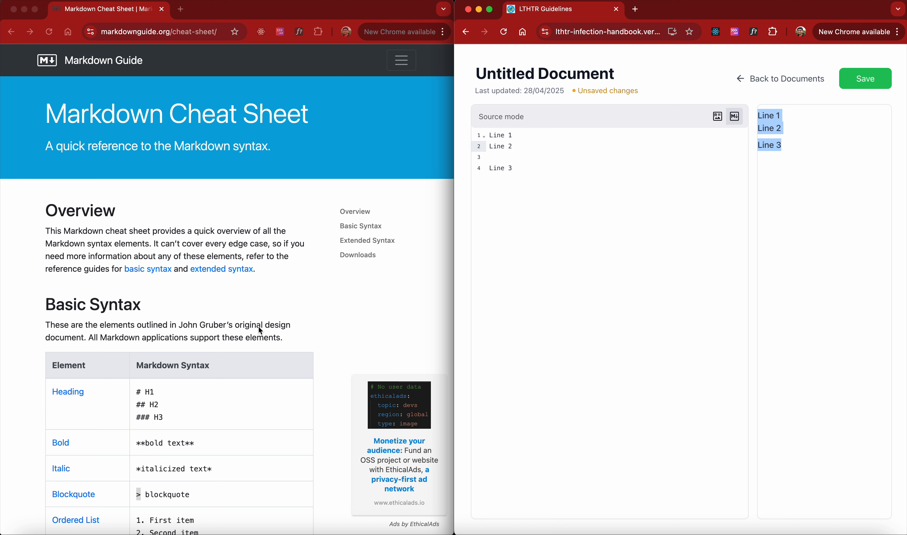
pyautogui.click(537, 142)
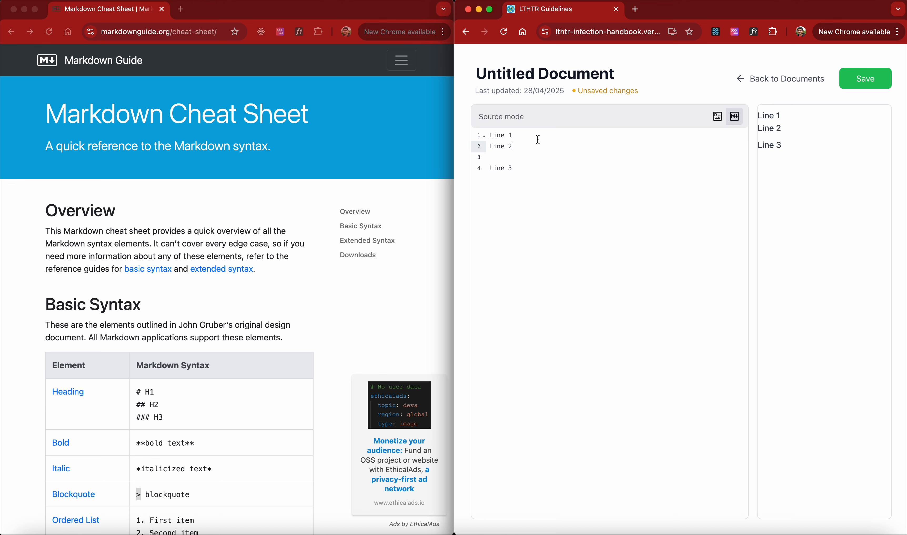
pyautogui.click(527, 135)
# Delete all text from the source editor
pyautogui.moveTo(529, 168); pyautogui.dragTo(476, 131)
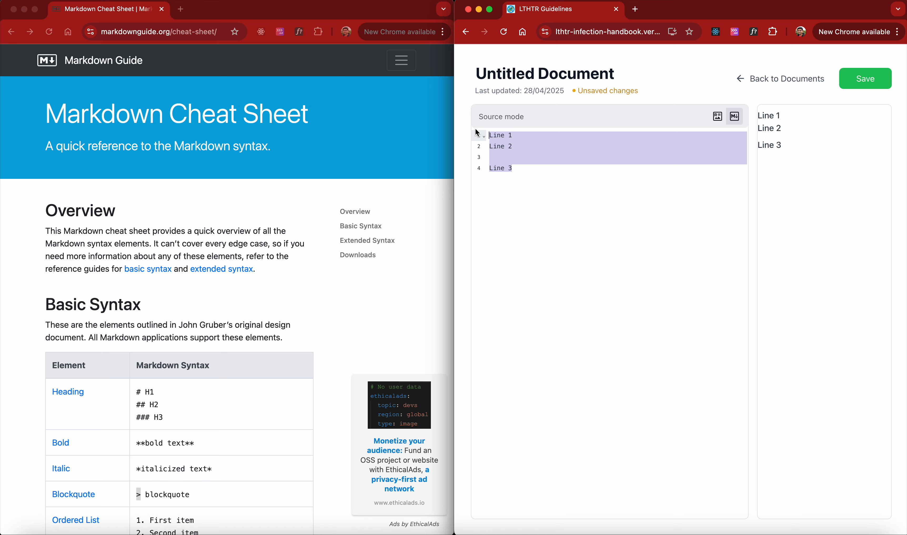
pyautogui.press('BackSpace')
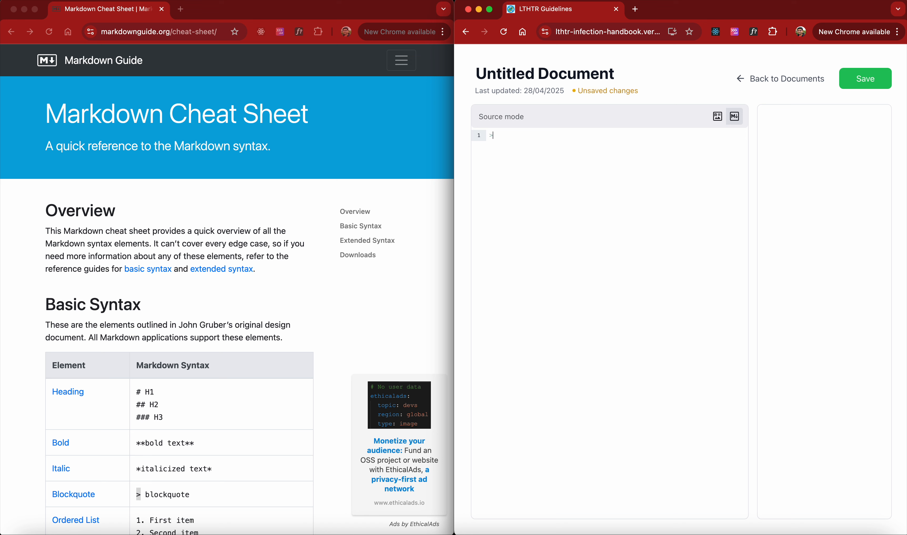
pyautogui.press('BackSpace')
# Enter the text '<7 kg of weight' in the source
pyautogui.write('<')
pyautogui.press('BackSpace')
pyautogui.write('<')
pyautogui.press('BackSpace')
pyautogui.write('<7')
pyautogui.write('1')
pyautogui.press('BackSpace')
pyautogui.click(497, 135)
pyautogui.write('kg of weight')
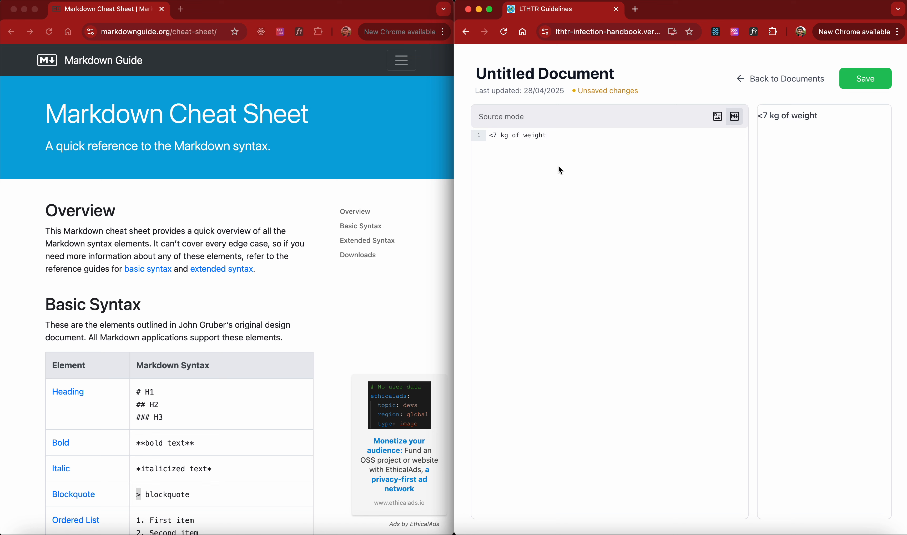
# Switch to rich text mode to check how the text is parsed, then return to source mode
pyautogui.click(719, 117)
pyautogui.moveTo(476, 151); pyautogui.dragTo(746, 188)
pyautogui.click(745, 186)
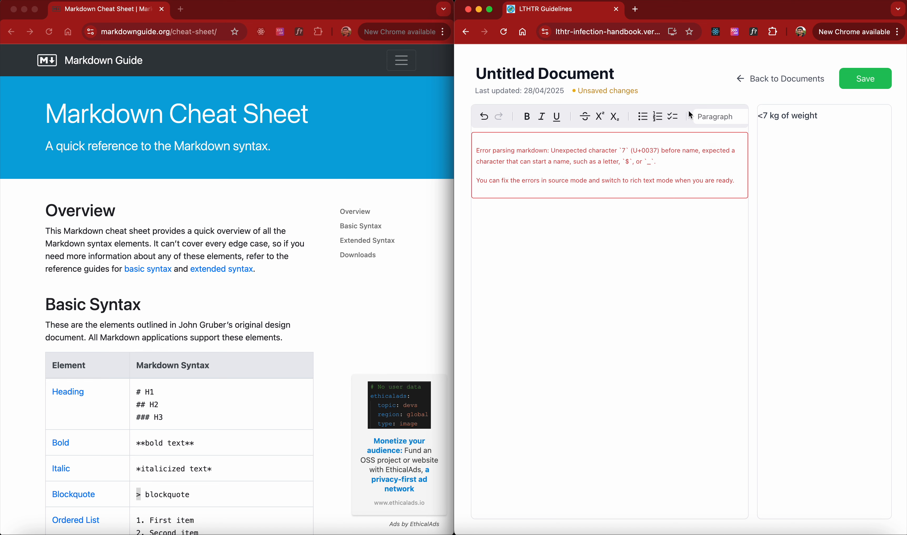
pyautogui.hscroll(5, 688, 114)
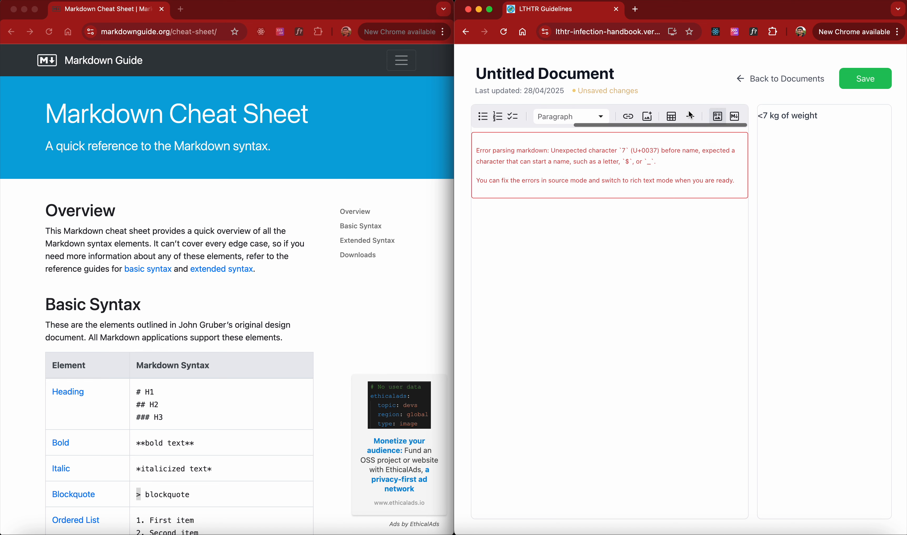
pyautogui.click(741, 118)
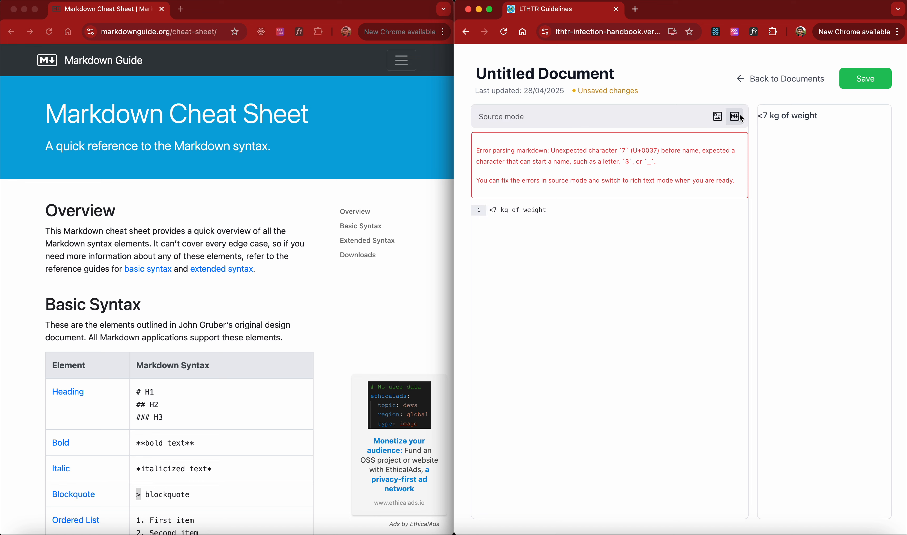
# Escape the less-than sign with a backslash before '<7 kg of weight' and switch to rich text mode
pyautogui.click(493, 216)
pyautogui.write('\\')
pyautogui.press('BackSpace')
pyautogui.write('\\')
pyautogui.press('BackSpace')
pyautogui.write('\\')
pyautogui.click(556, 226)
pyautogui.click(717, 117)
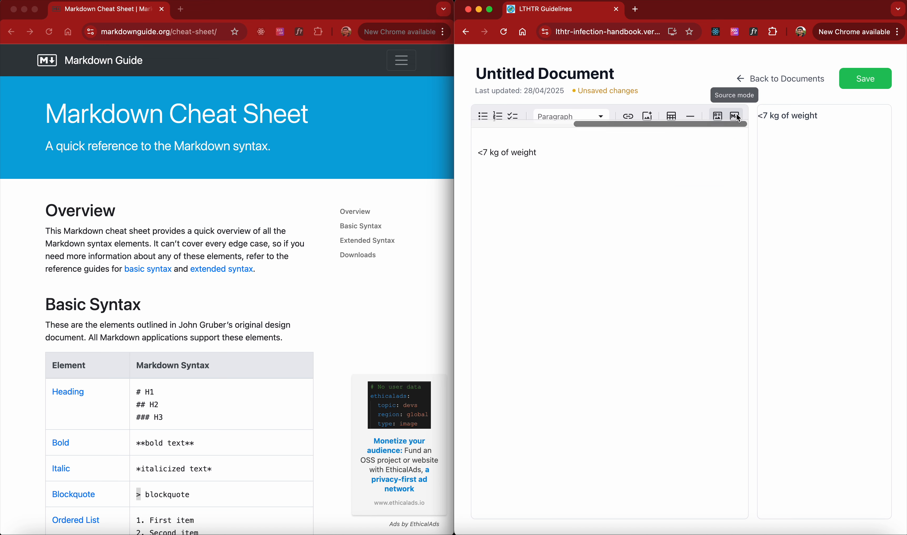
# Toggle between source and rich text mode to compare the escaped text
pyautogui.click(735, 116)
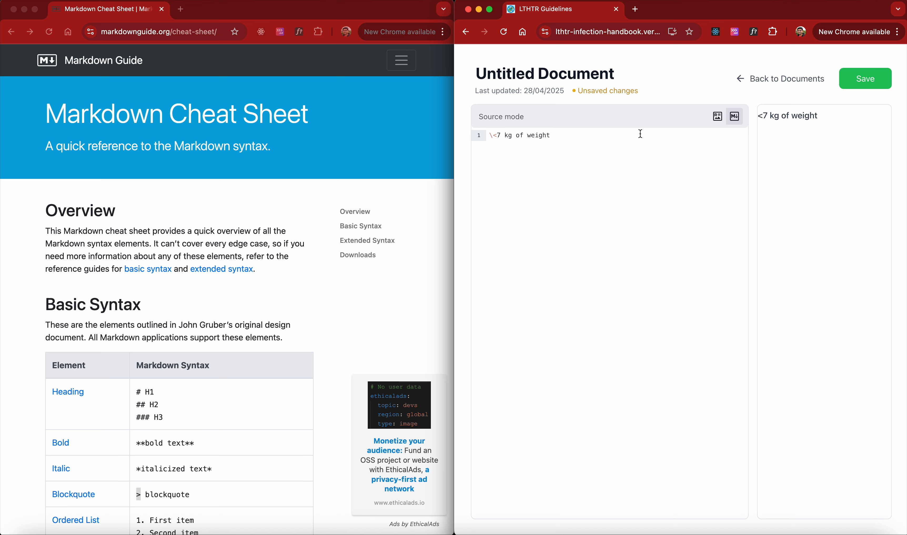
pyautogui.click(717, 117)
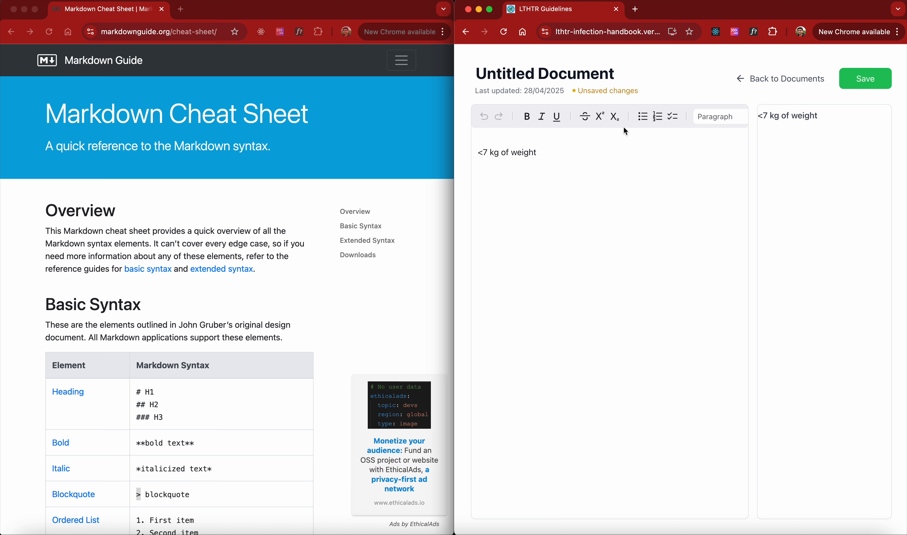
pyautogui.hscroll(5, 632, 122)
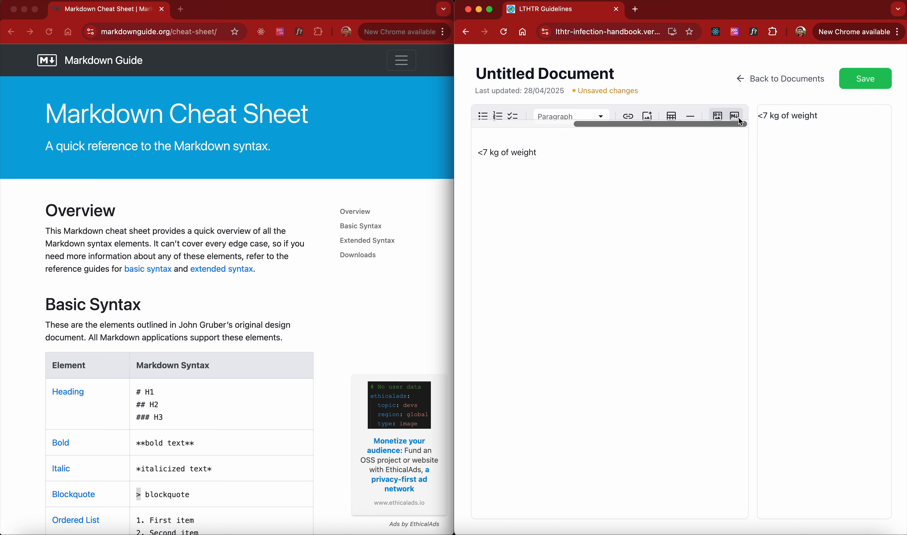